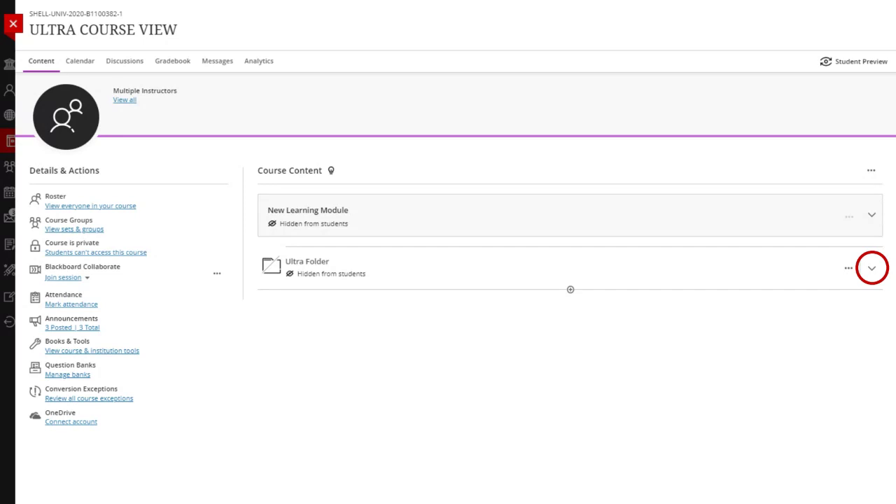
Expand Ultra Folder and view the release condition options for the New Learning Module without saving.
left_click(872, 268)
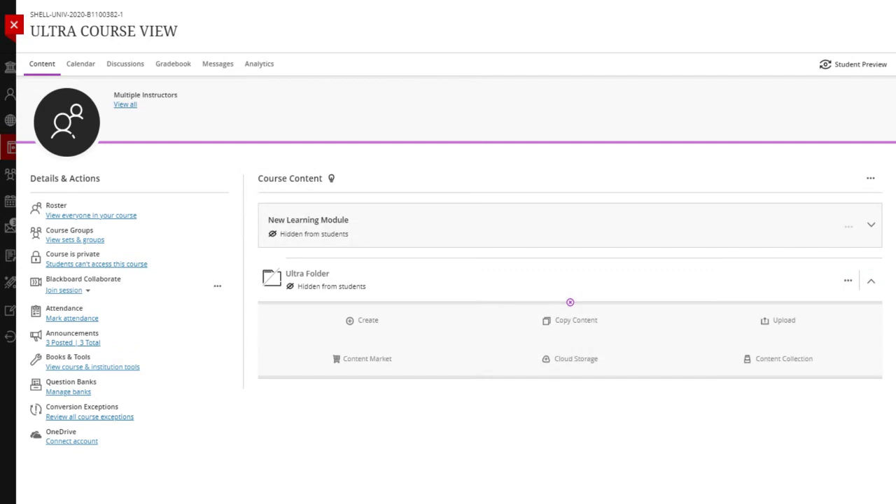
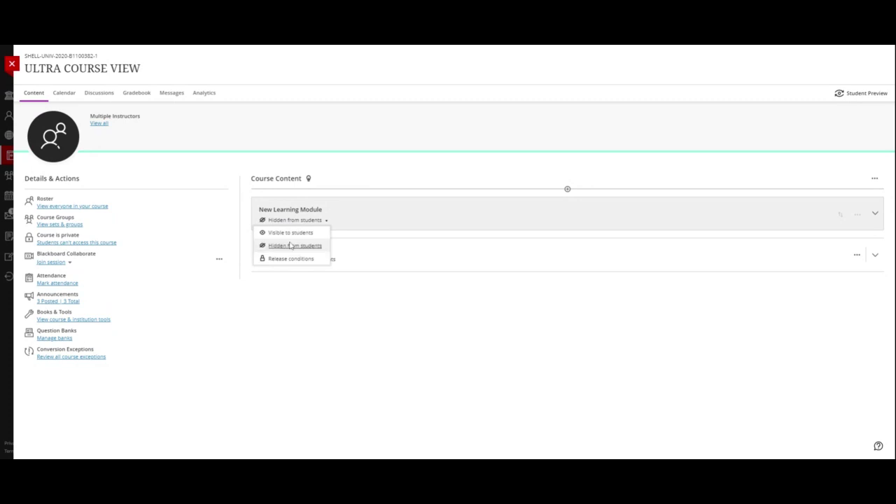
left_click(289, 264)
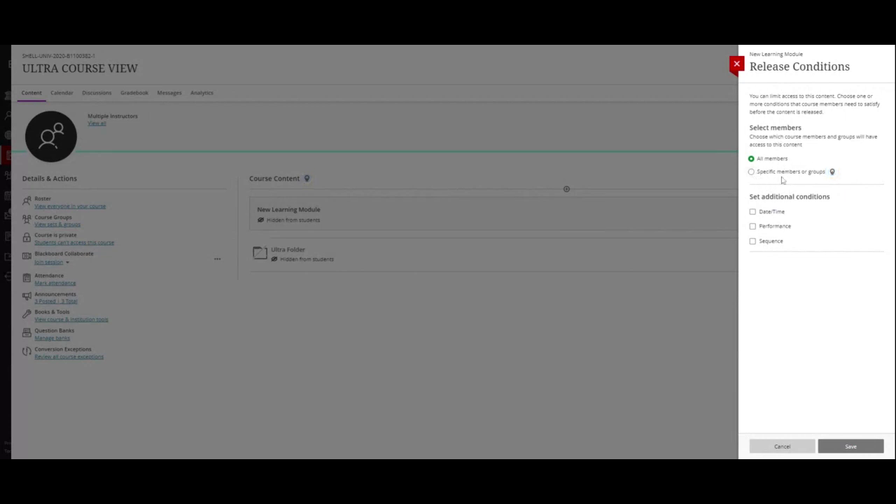
left_click(774, 226)
left_click(736, 67)
View the release condition options for Ultra Folder and close them without saving.
left_click(303, 259)
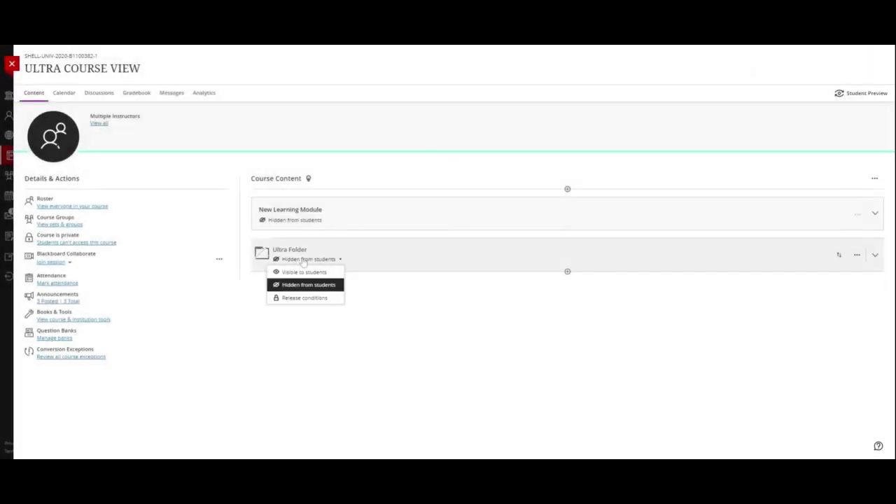
left_click(304, 298)
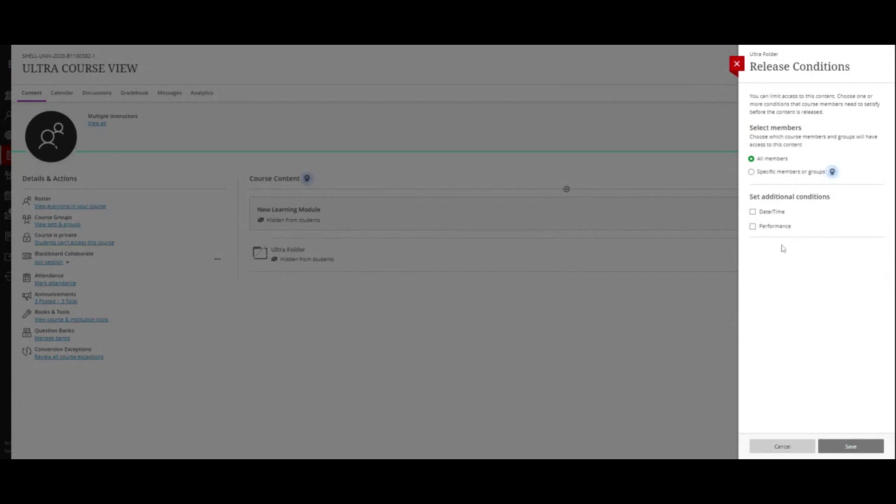
left_click(737, 64)
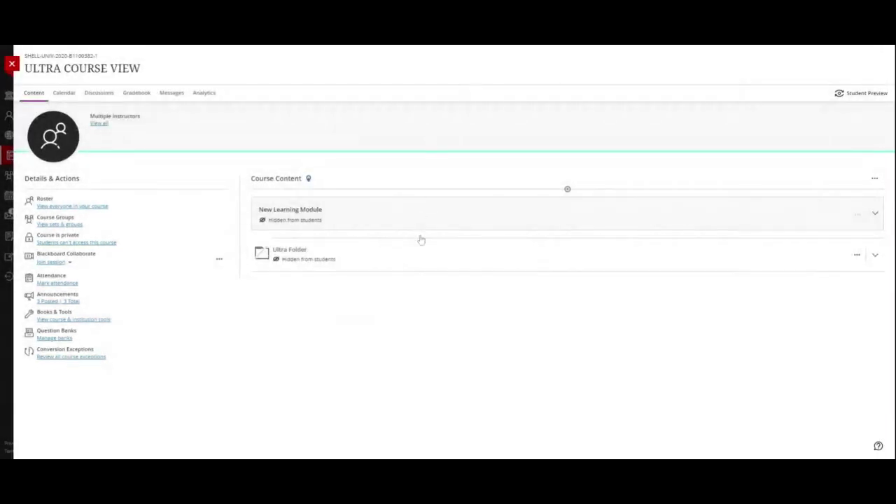
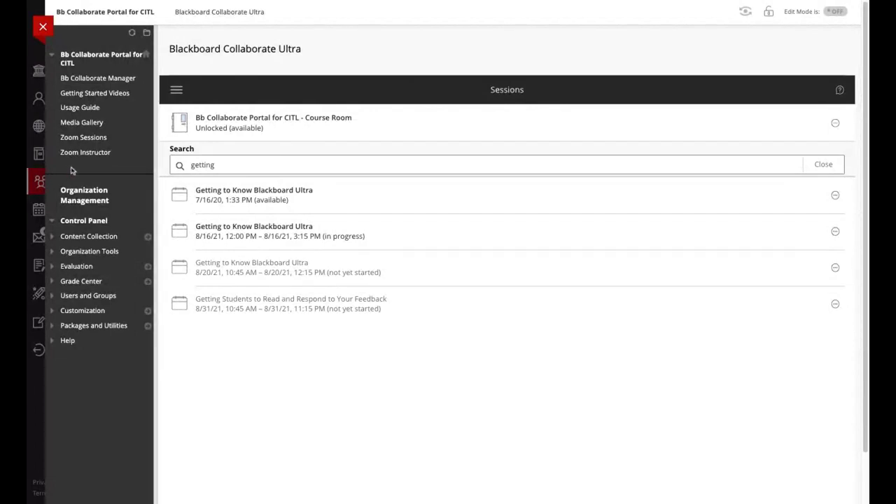
Leave the Bb Collaborate Portal organization and open the SHELL ETRA 078 course from the course list.
left_click(44, 29)
left_click(70, 155)
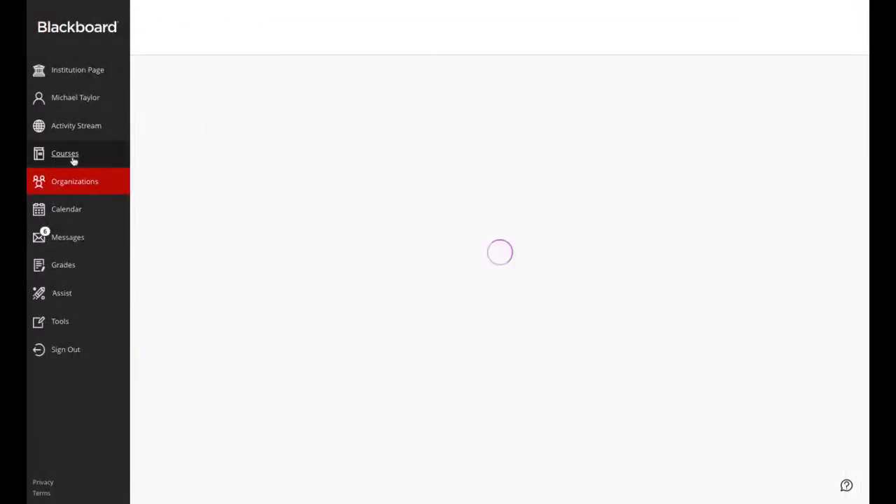
left_click(73, 160)
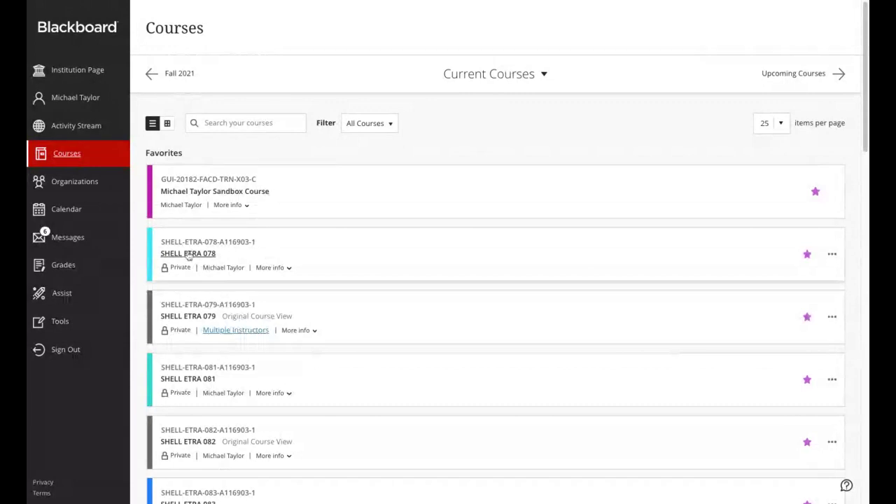
left_click(188, 257)
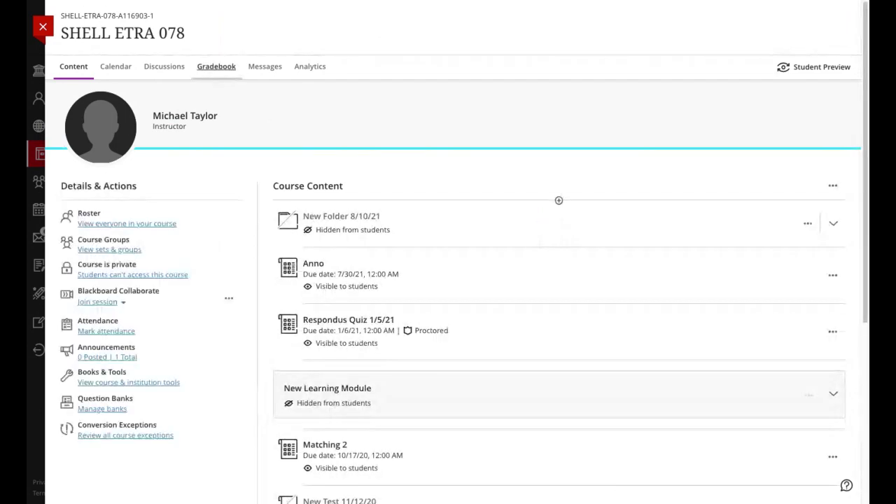
Open the course gradebook and examine the gradable items with their due dates and grading status.
left_click(217, 66)
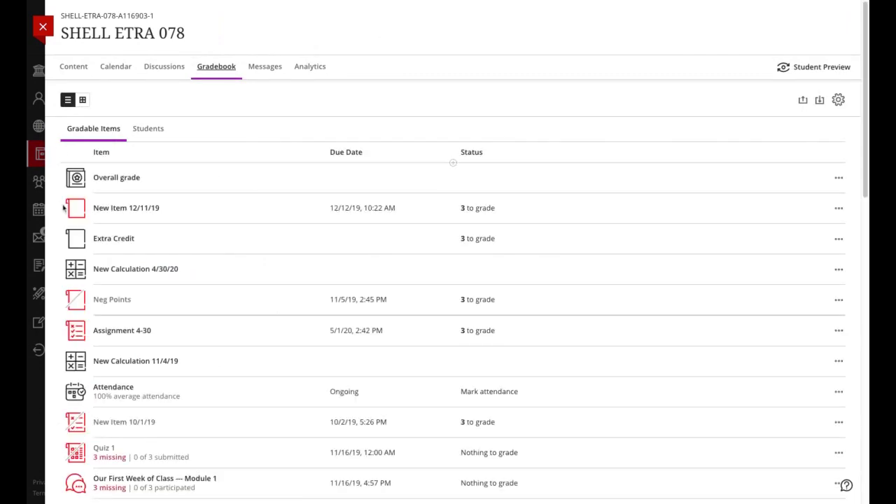
scroll(94, 422, "down", 1)
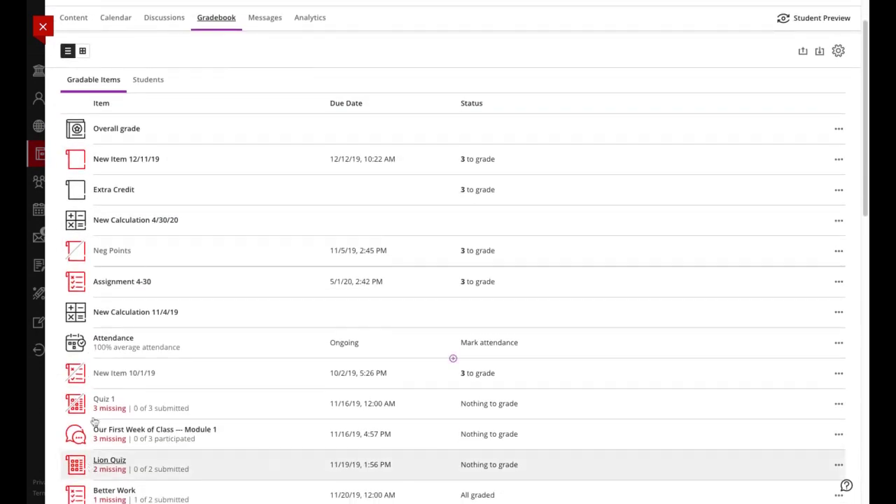
scroll(101, 372, "up", 1)
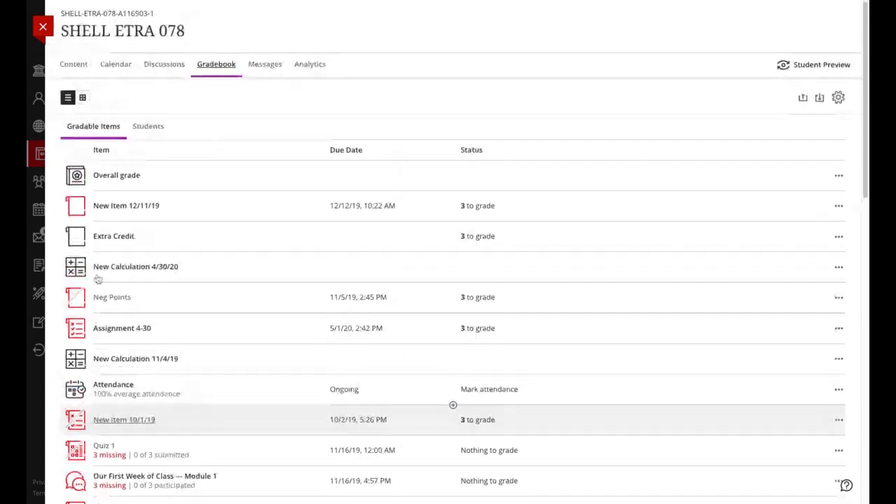
scroll(89, 420, "down", 5)
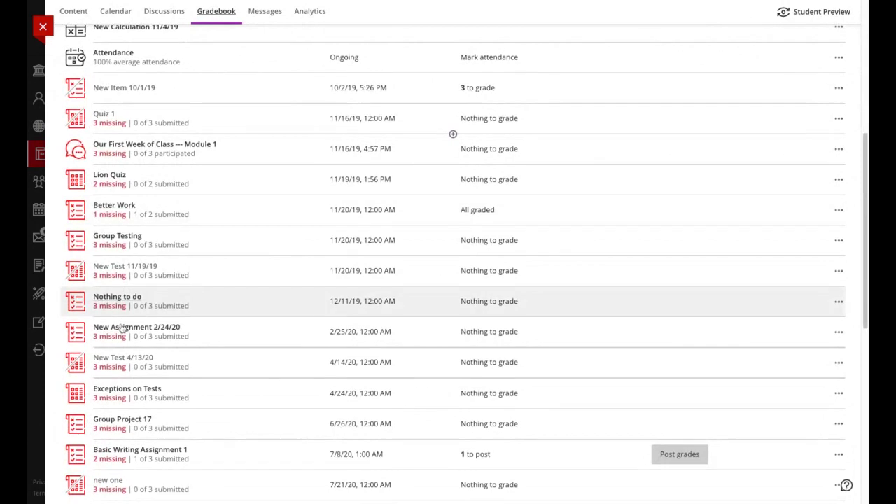
scroll(124, 336, "down", 5)
scroll(121, 355, "up", 3)
scroll(121, 355, "up", 7)
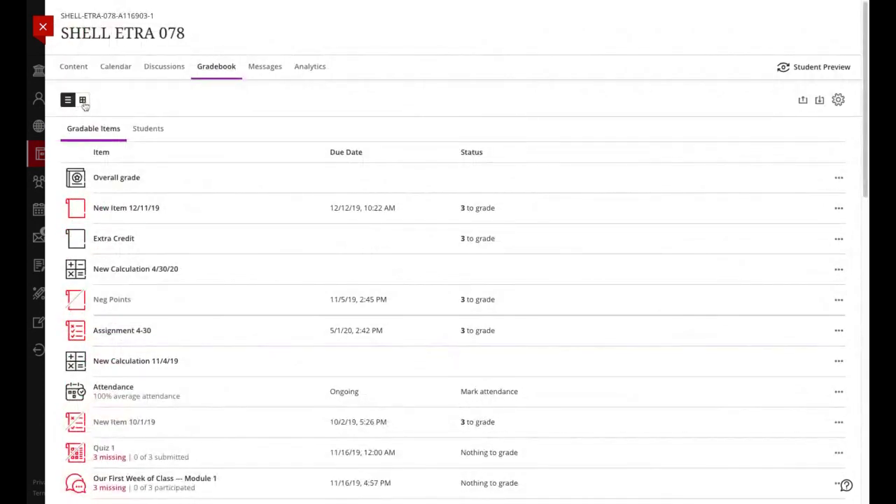
Switch the gradebook to grid view and open the Overall grade column for editing.
left_click(82, 101)
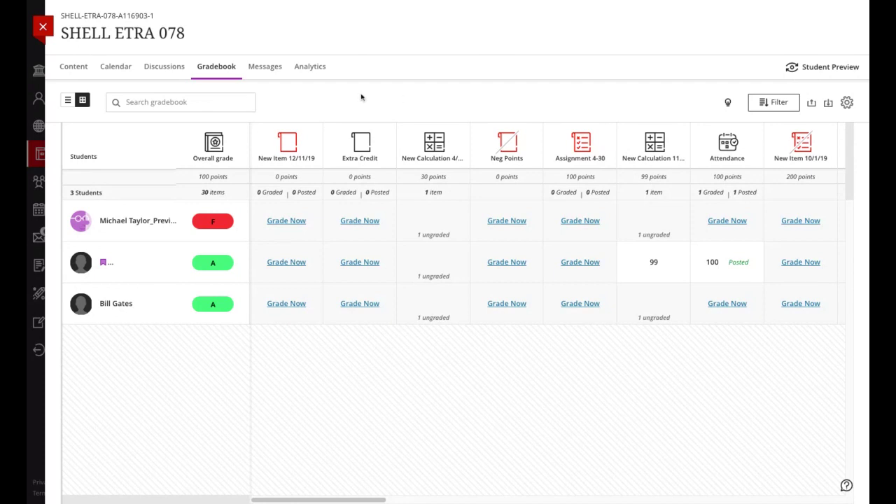
left_click(213, 143)
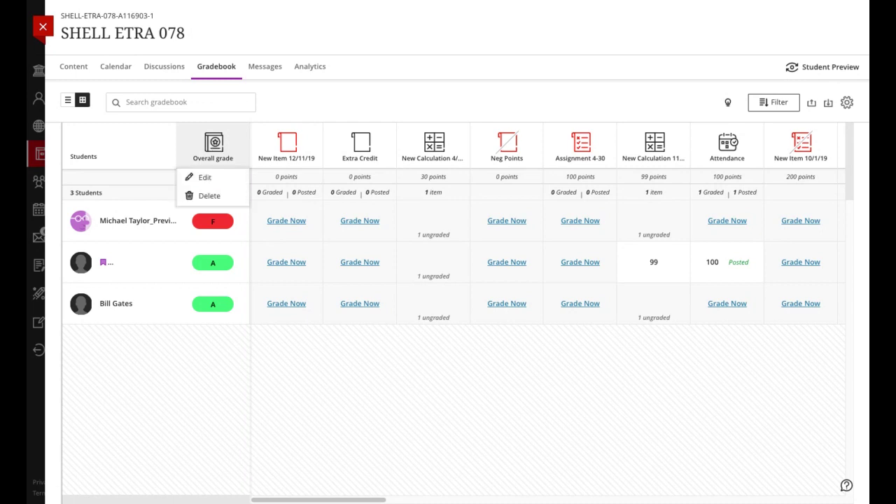
left_click(206, 176)
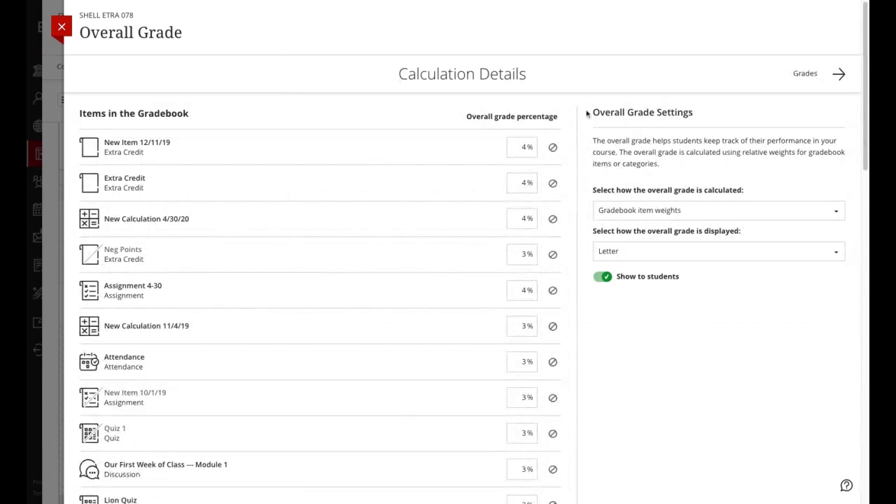
Examine the available options for how the overall grade is displayed and calculated, without changing them.
left_click(664, 257)
left_click(697, 252)
left_click(682, 217)
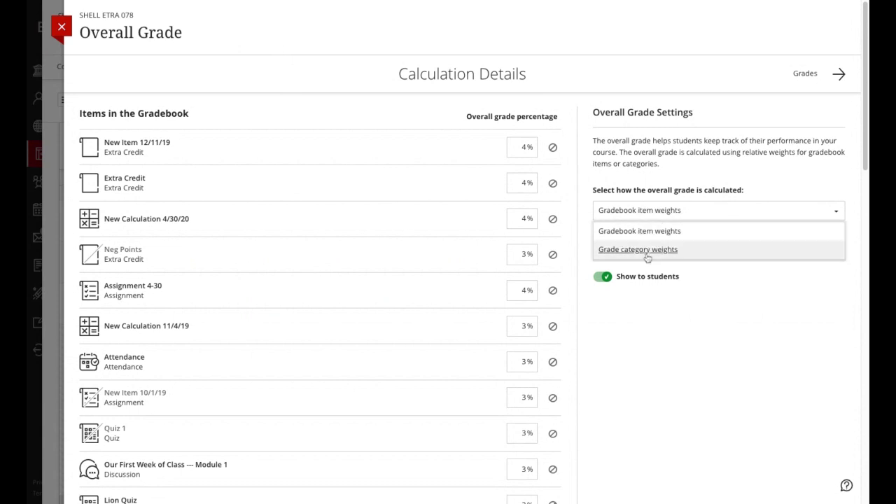
left_click(704, 355)
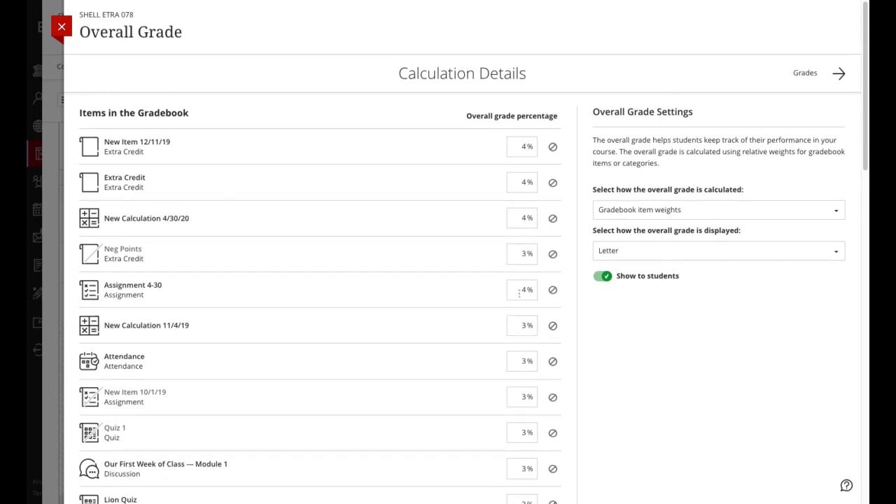
Exclude the VoiceThread assignment from the overall grade calculation and include it again.
scroll(516, 270, "down", 2)
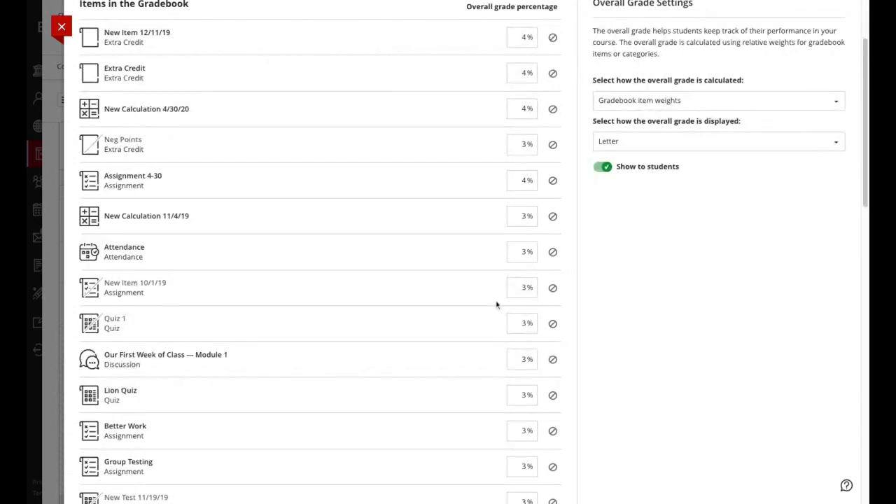
scroll(497, 303, "down", 5)
scroll(508, 341, "down", 10)
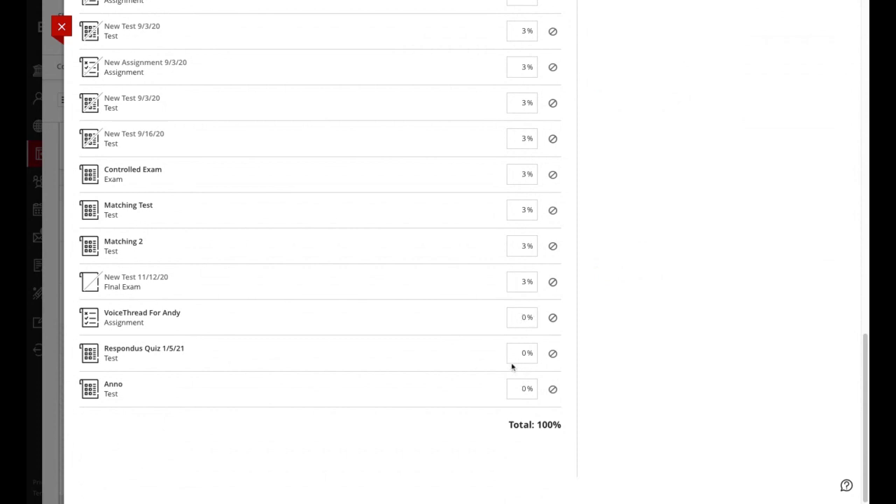
left_click(552, 318)
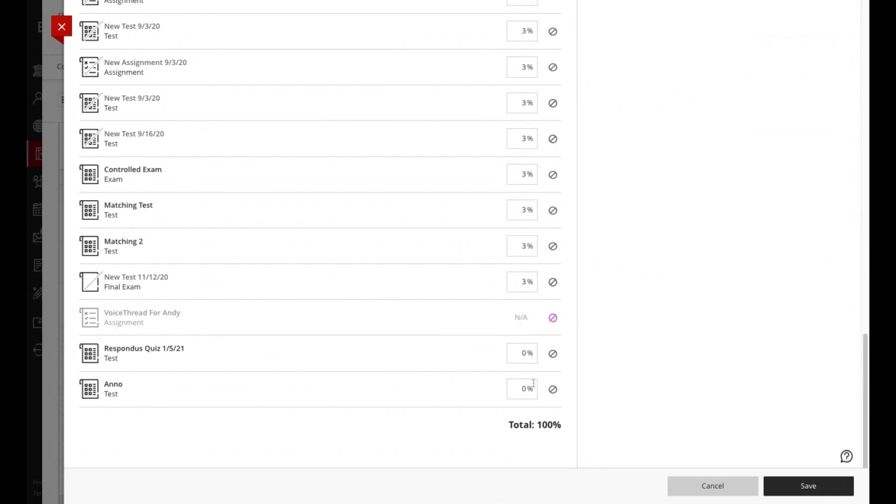
left_click(553, 318)
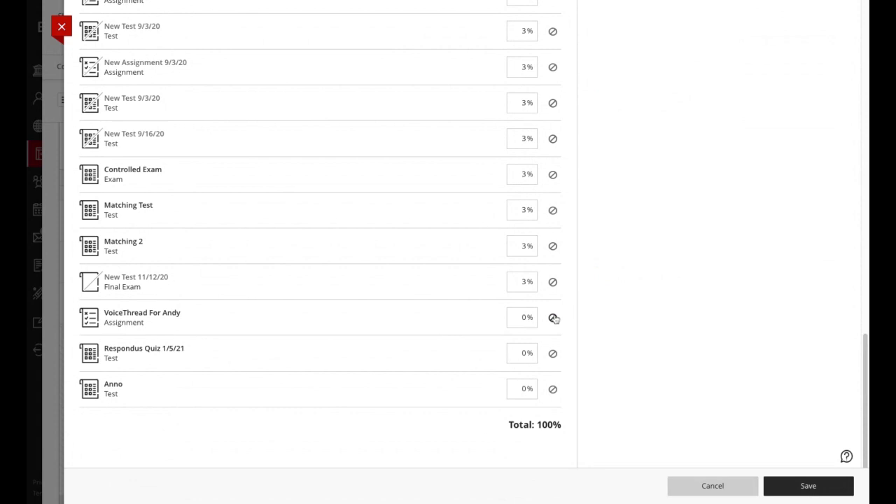
left_click(553, 318)
Set the overall grade percentage of New Test 11/12/20 to 4% and check the resulting total.
left_click_drag(522, 284, 527, 286)
type("4")
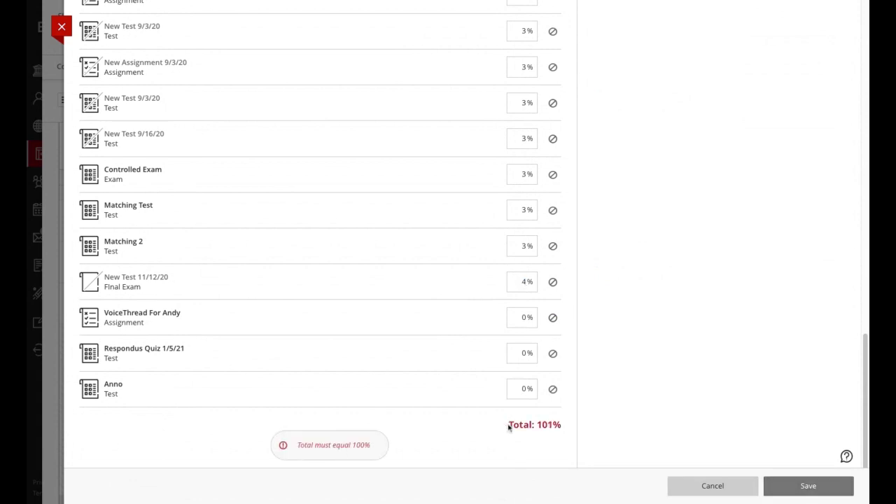
left_click_drag(508, 428, 562, 427)
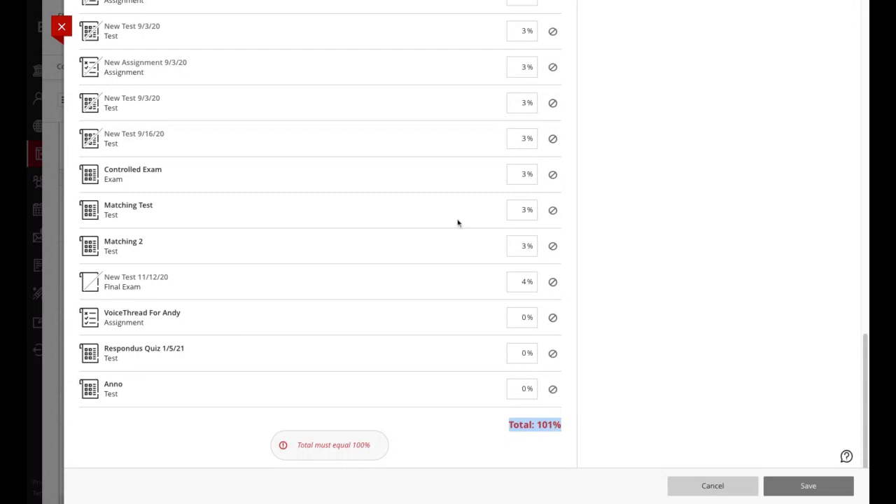
Set the overall grade percentage of New Test 11/12/20 to 3% and save the overall grade settings.
left_click(522, 282)
key("BackSpace")
type("3")
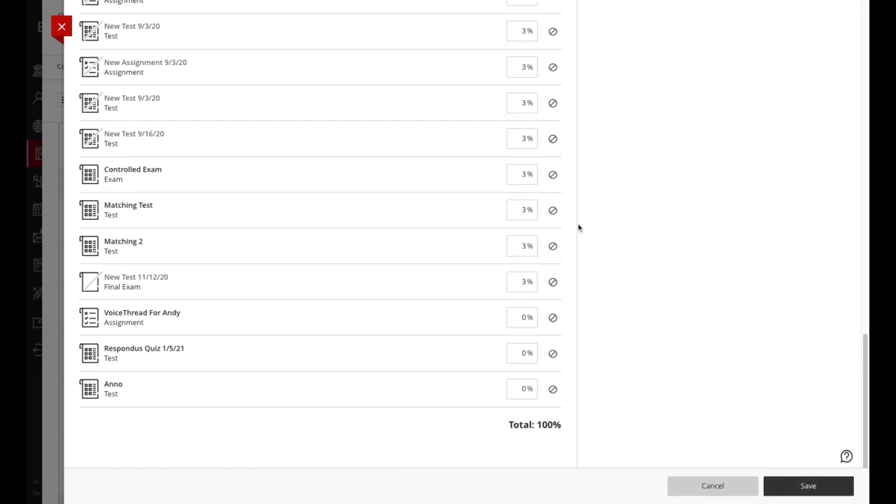
left_click(809, 490)
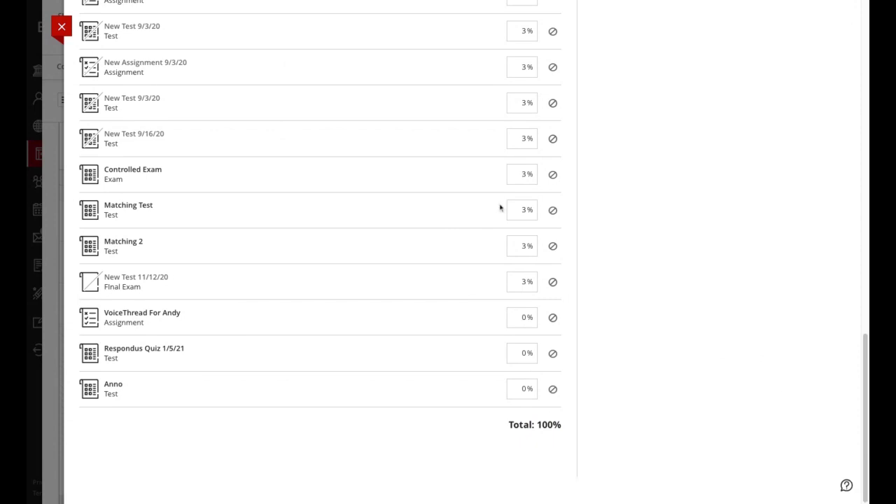
Set the overall grade to be calculated by Grade category weights.
scroll(482, 198, "up", 5)
scroll(482, 197, "up", 5)
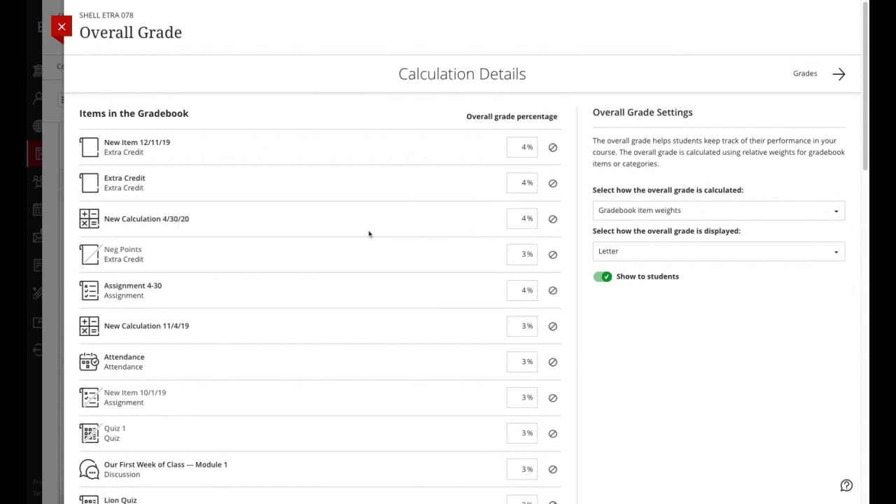
left_click(700, 214)
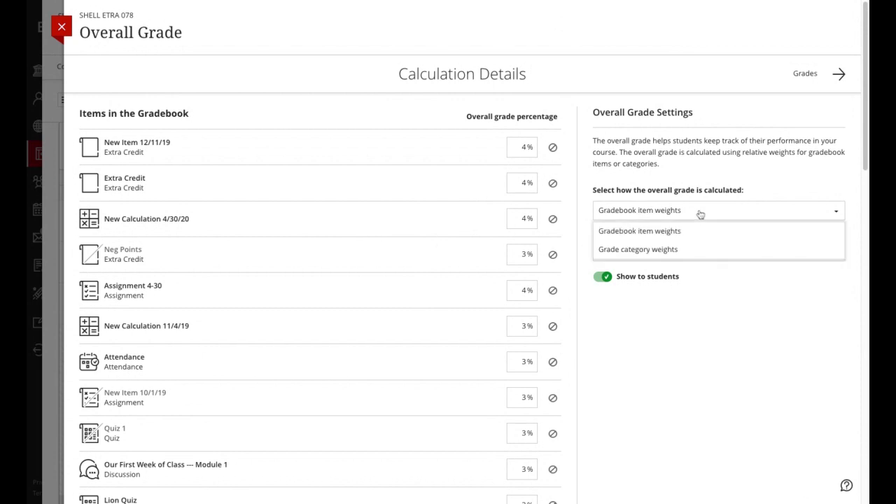
left_click(647, 252)
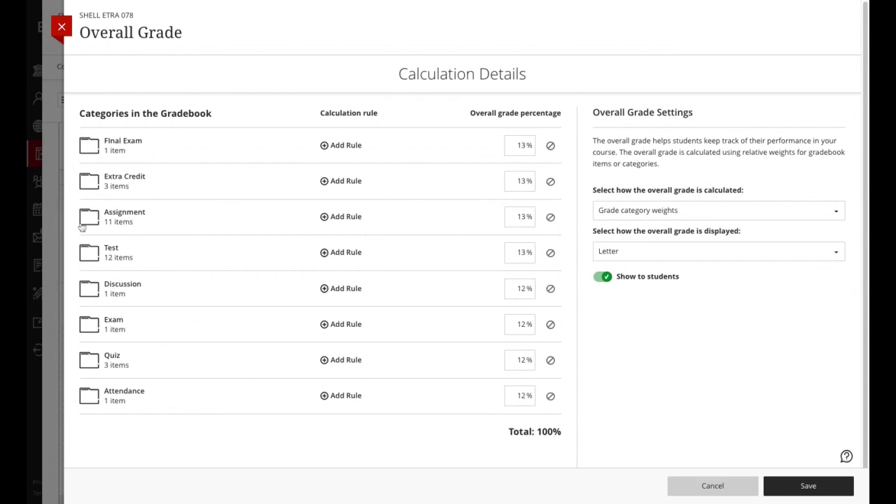
Examine the items contained in the Final Exam and Assignment grade categories.
left_click(104, 153)
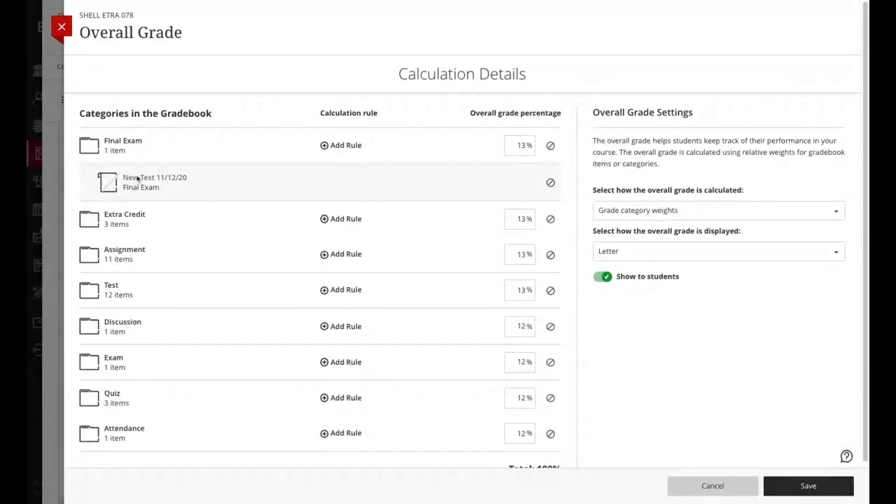
left_click(96, 148)
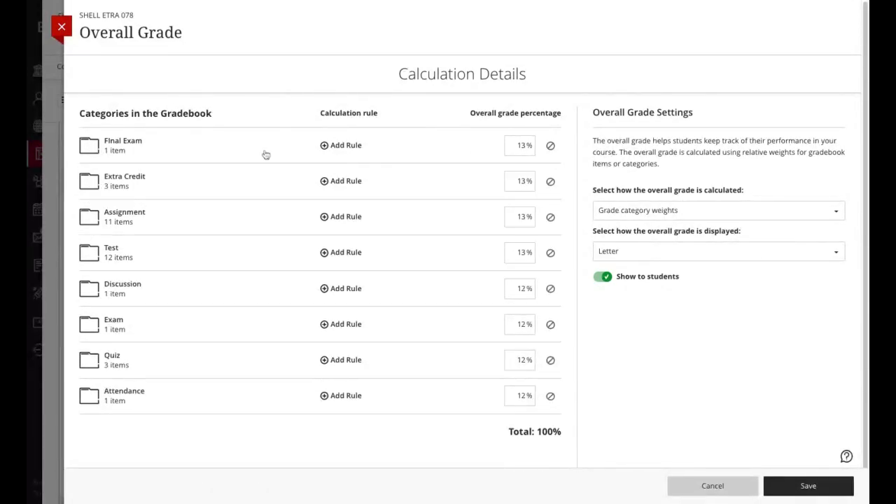
left_click(88, 221)
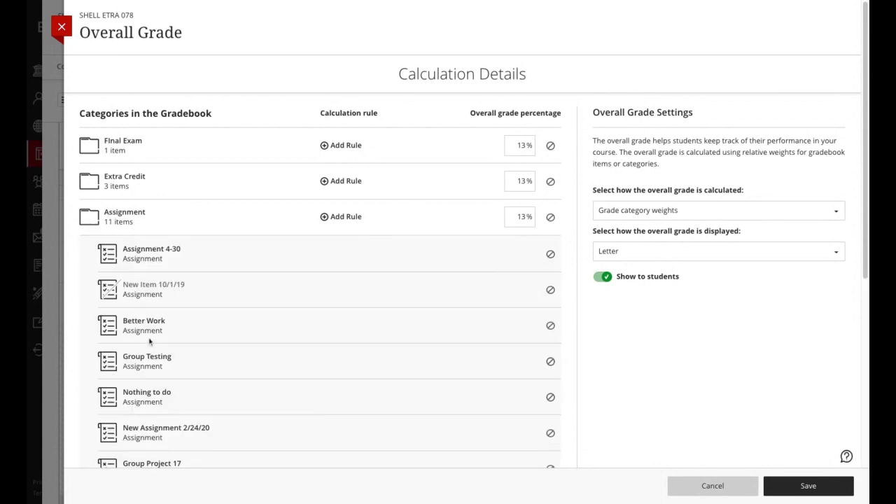
scroll(144, 353, "down", 1)
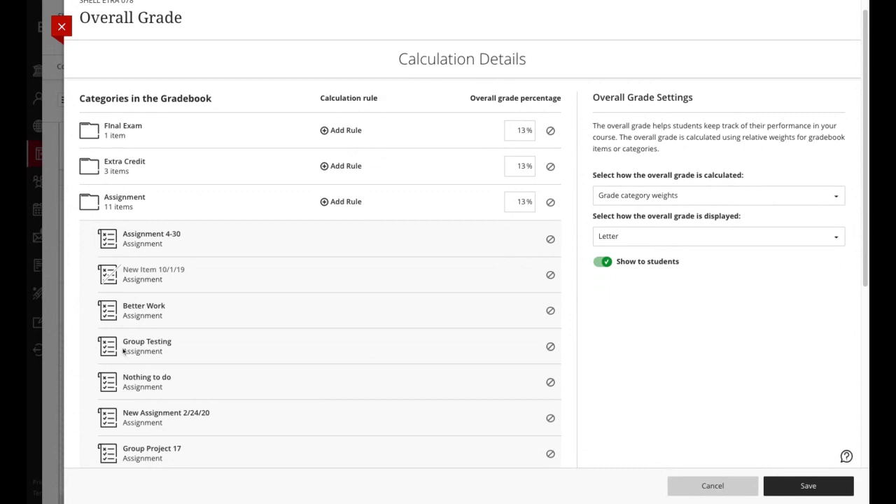
Examine the remaining items in the Assignment category, collapse it, and point out its overall grade percentage.
scroll(125, 352, "down", 3)
scroll(124, 384, "down", 1)
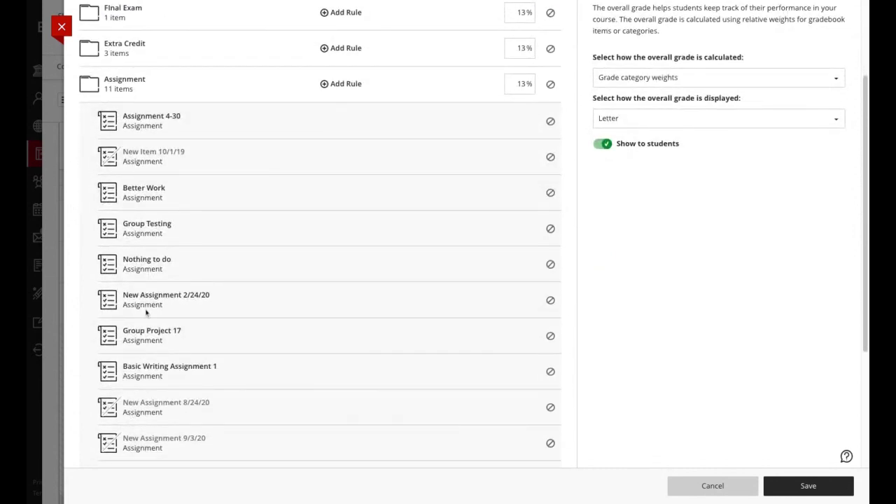
scroll(128, 362, "up", 1)
scroll(128, 363, "up", 4)
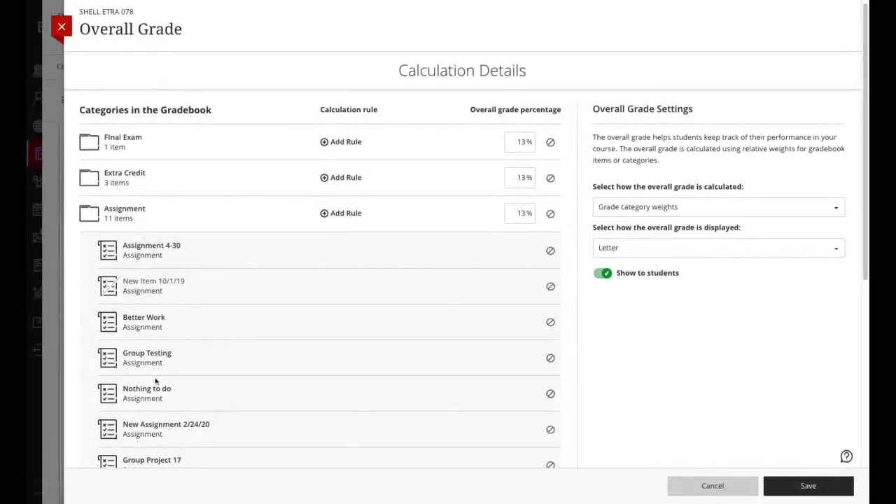
left_click(117, 216)
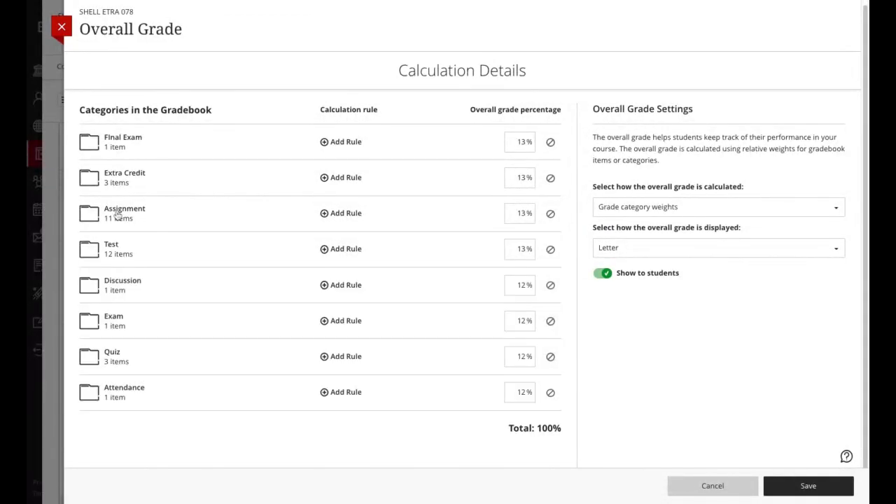
double_click(516, 213)
left_click(526, 214)
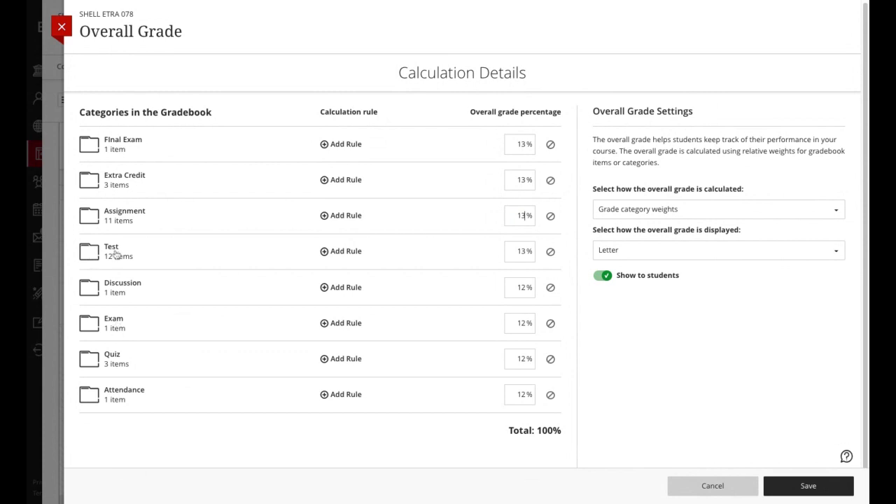
Examine the items in the Test category, collapse it, and check the total of the category percentages.
left_click(94, 257)
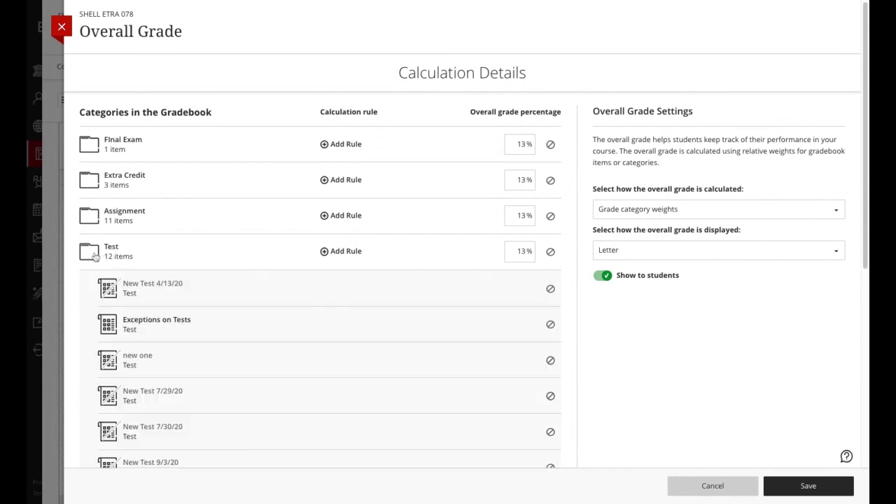
scroll(93, 251, "down", 1)
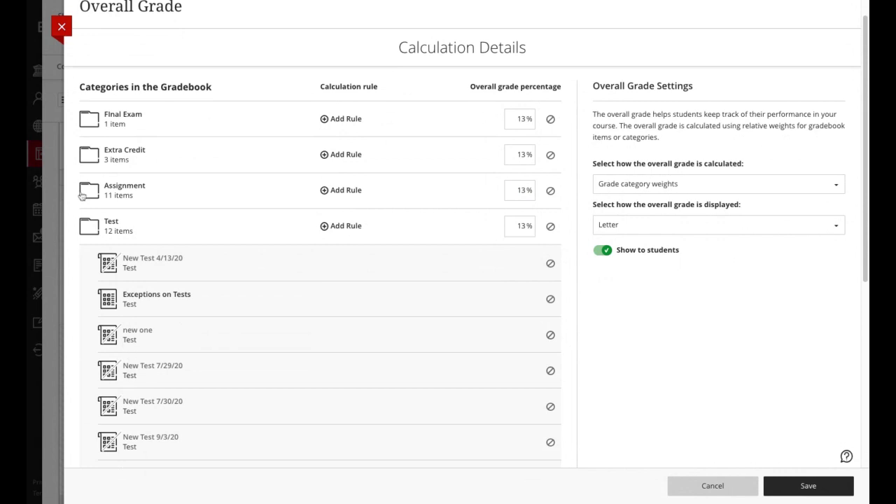
left_click(91, 245)
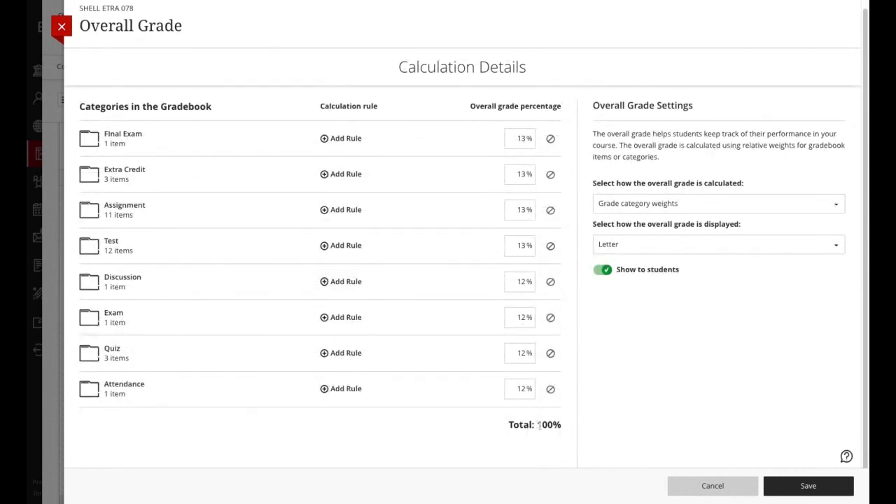
left_click_drag(537, 425, 554, 425)
Close the overall grade settings without saving and leave the course for the Courses list.
left_click(63, 33)
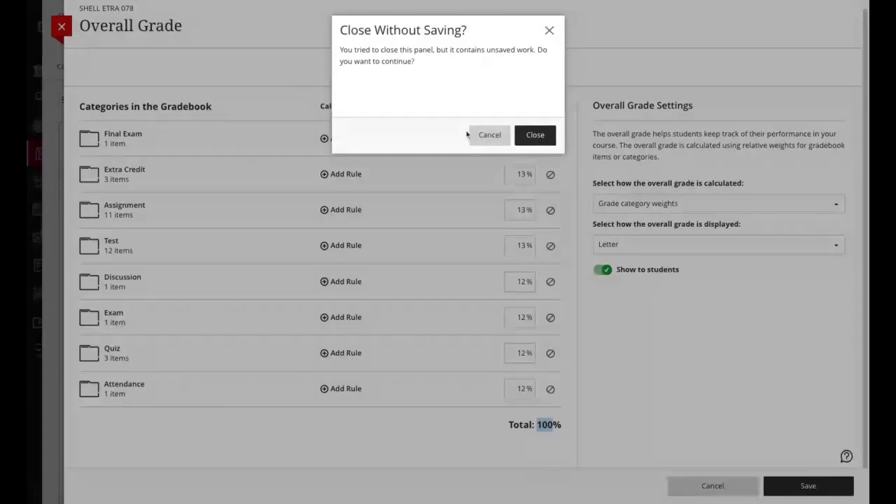
left_click(531, 139)
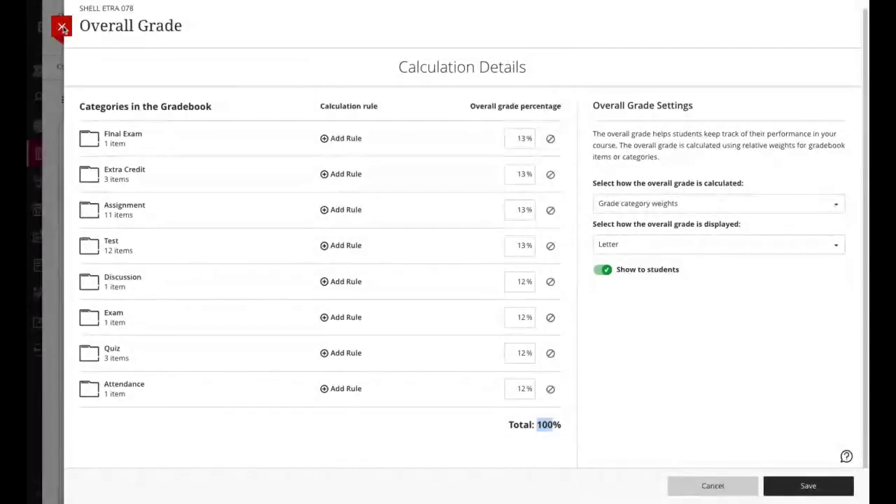
left_click(63, 27)
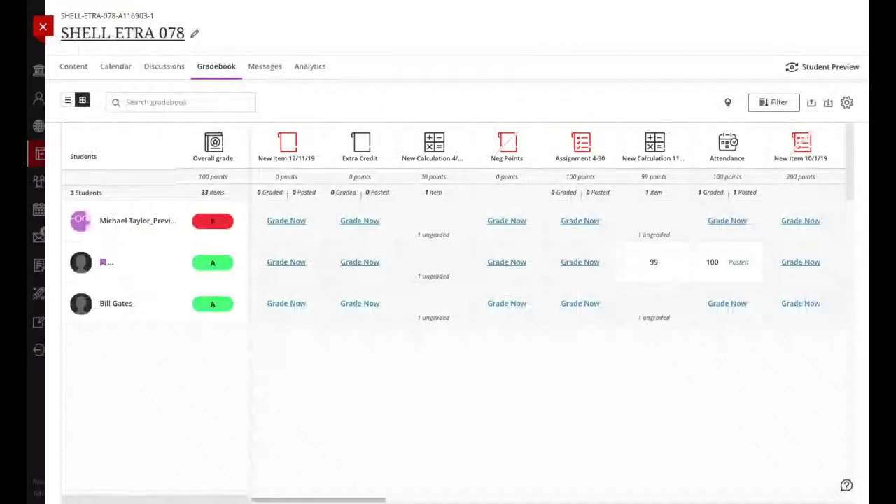
left_click(41, 28)
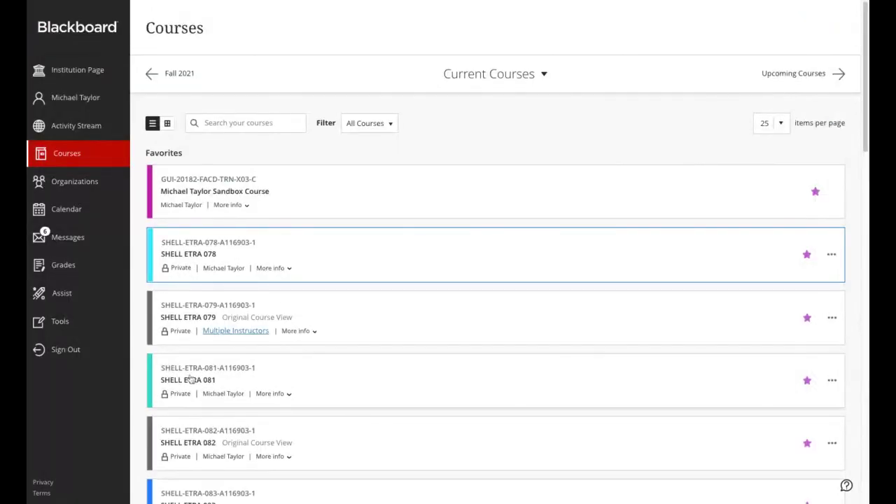
Reopen the SHELL ETRA 078 course and create a new test above New Folder 8/10/21 in the course content.
left_click(187, 257)
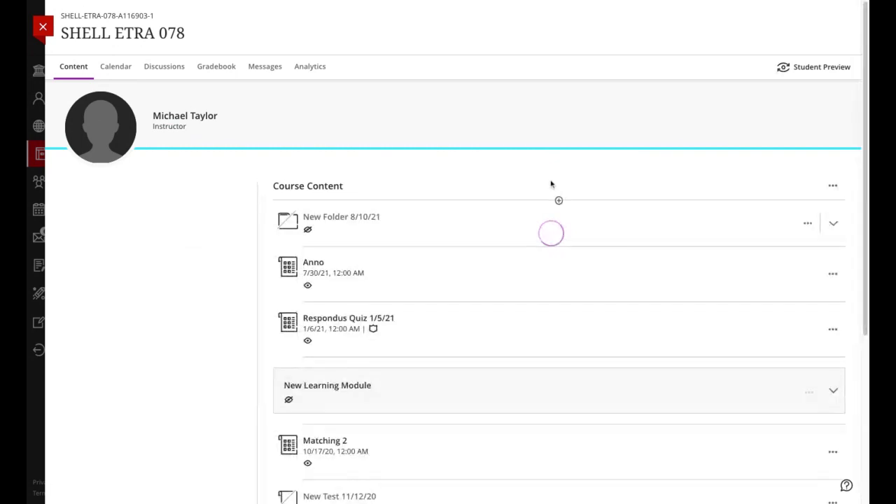
scroll(560, 209, "down", 1)
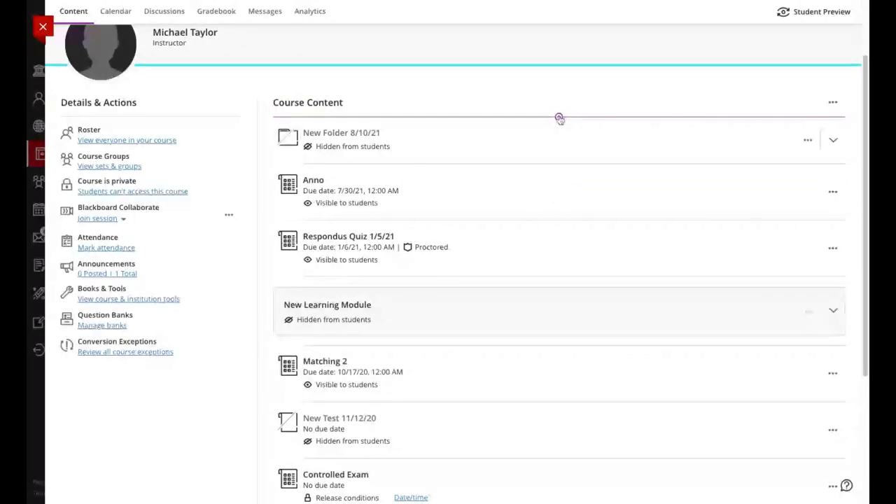
left_click(559, 117)
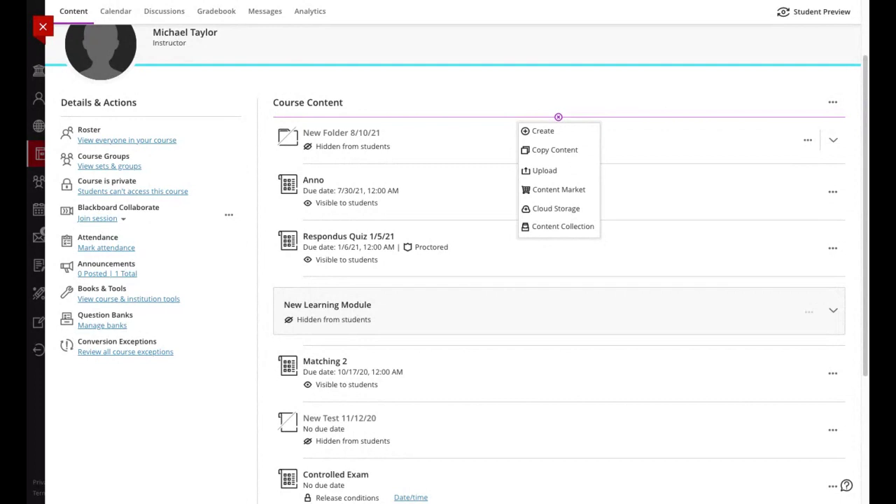
left_click(543, 136)
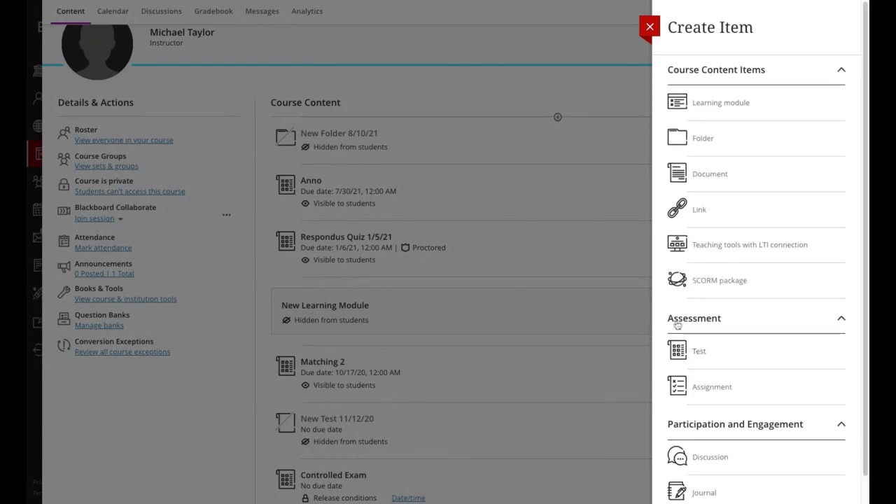
scroll(682, 350, "down", 1)
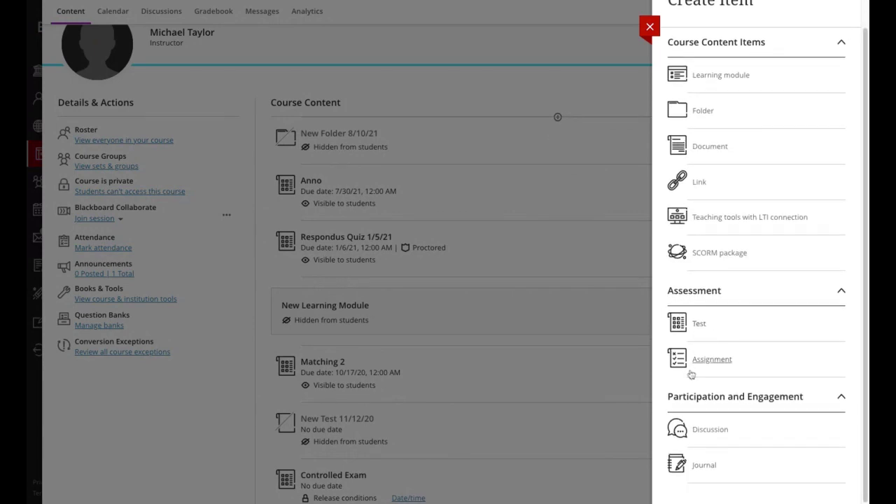
left_click(699, 325)
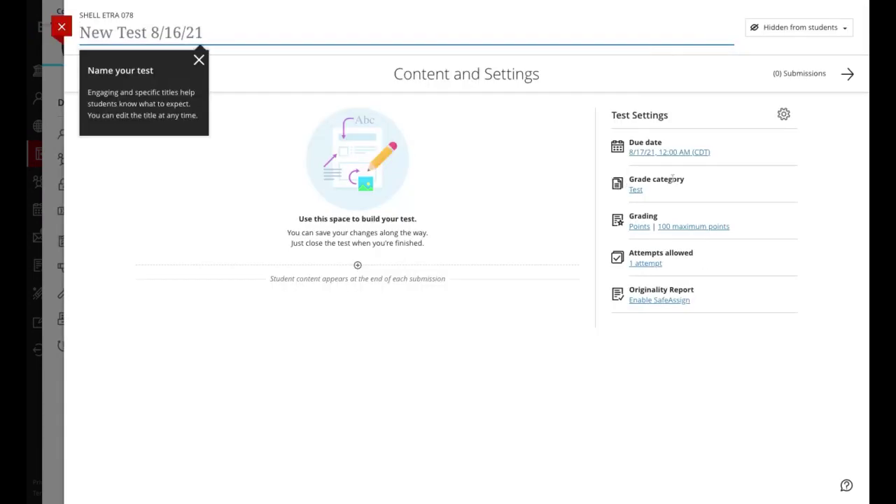
Check the grade category assigned to the new test in its settings summary.
triple_click(613, 116)
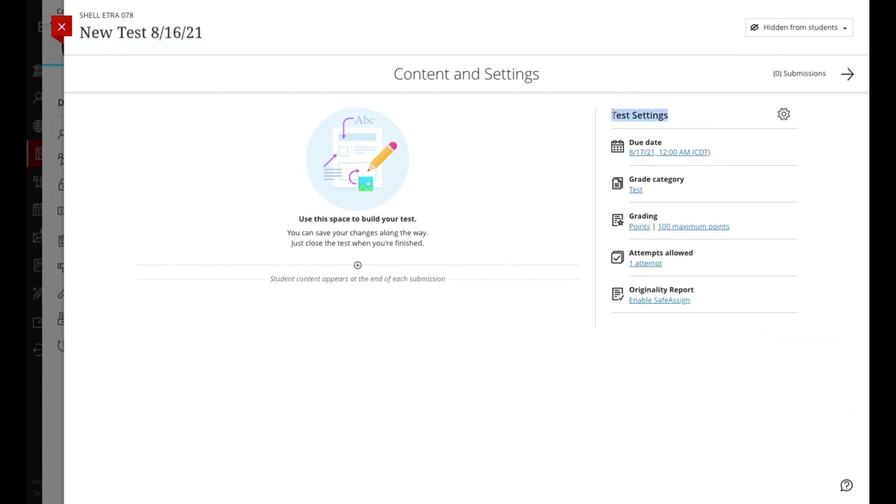
left_click_drag(628, 179, 691, 181)
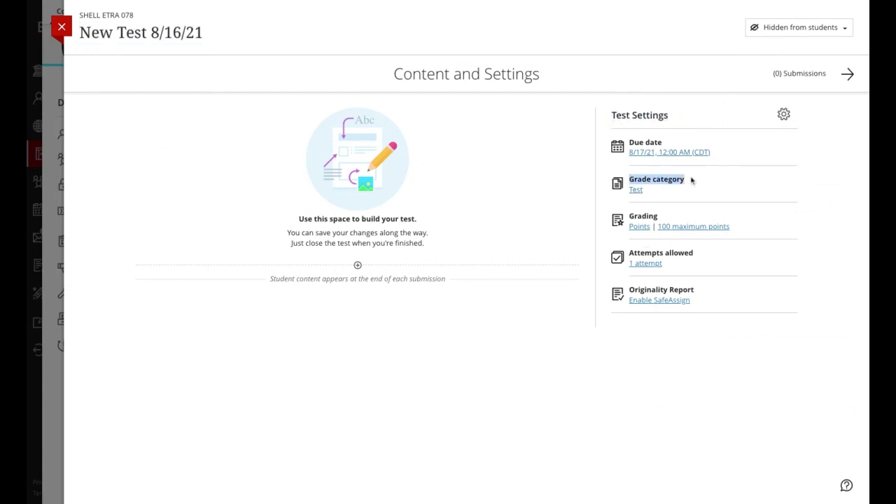
left_click(655, 196)
double_click(655, 195)
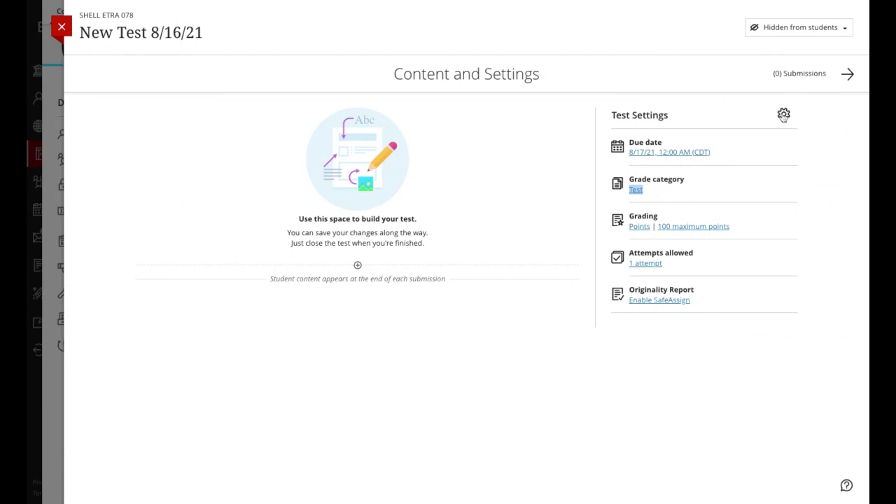
Set the new test's grade category to Quiz and save its settings.
left_click(784, 115)
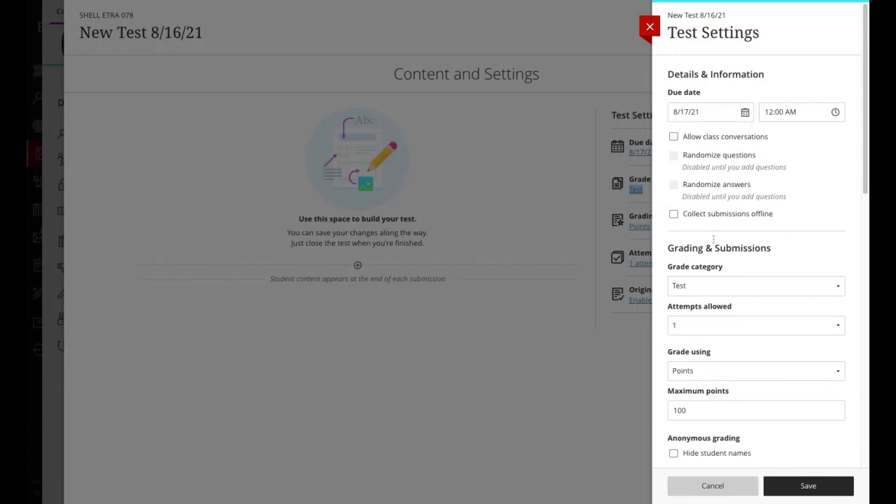
scroll(713, 243, "down", 1)
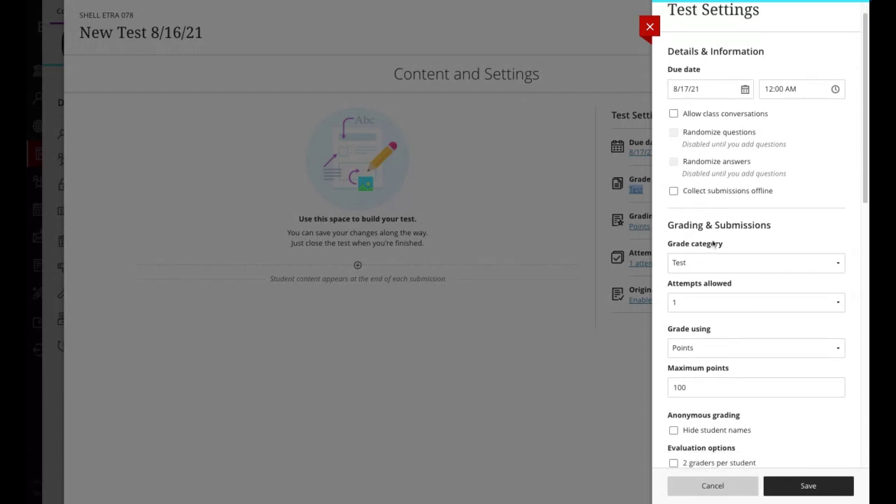
left_click(686, 265)
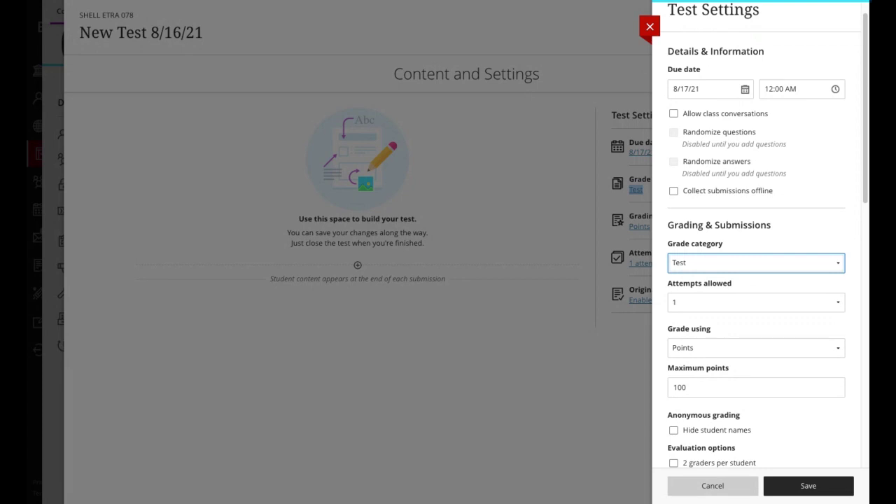
left_click(685, 308)
scroll(695, 353, "down", 3)
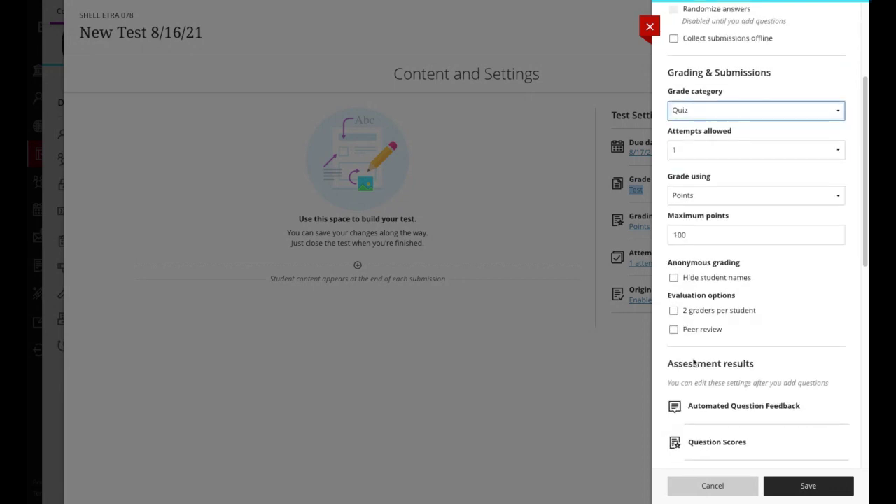
scroll(694, 362, "up", 4)
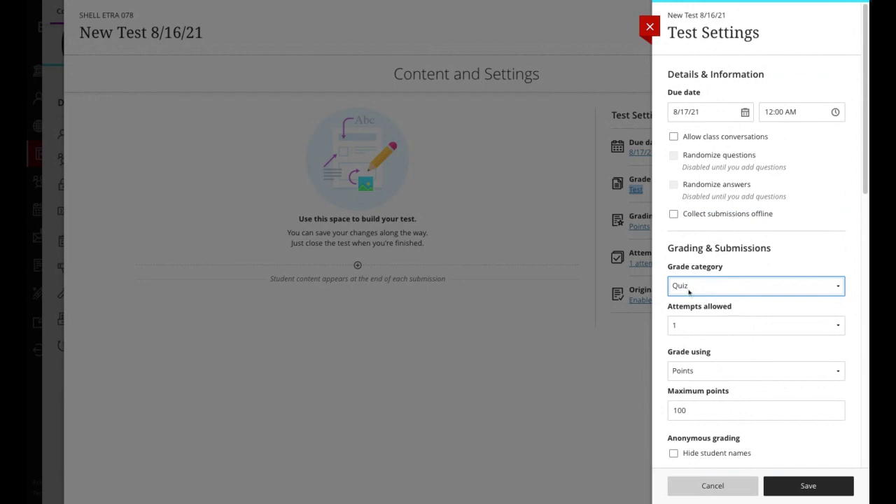
left_click(806, 488)
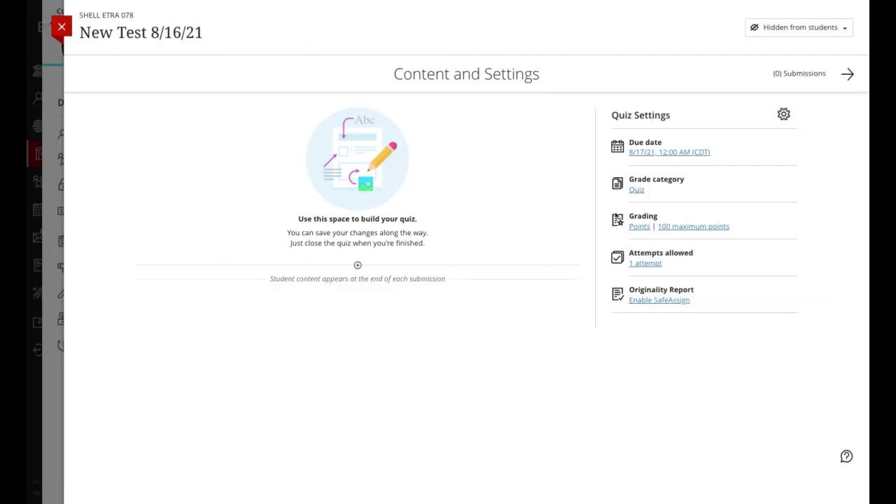
Review the updated grade category of New Test 8/16/21 and return to the course content.
double_click(652, 196)
left_click(665, 199)
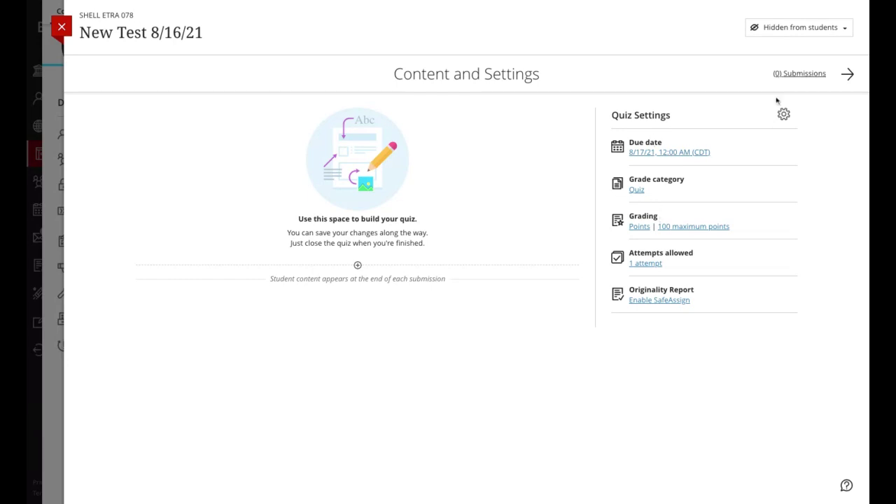
left_click(62, 27)
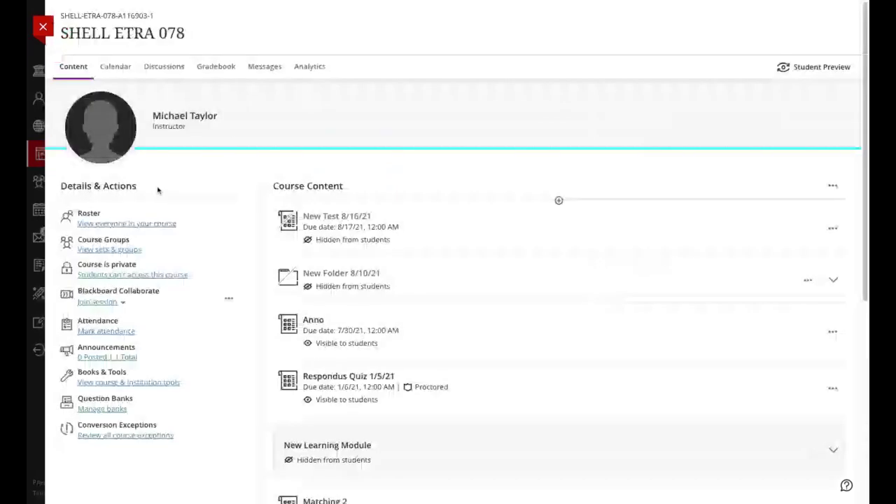
Open the course's gradebook settings and check the current grading schema.
left_click(223, 68)
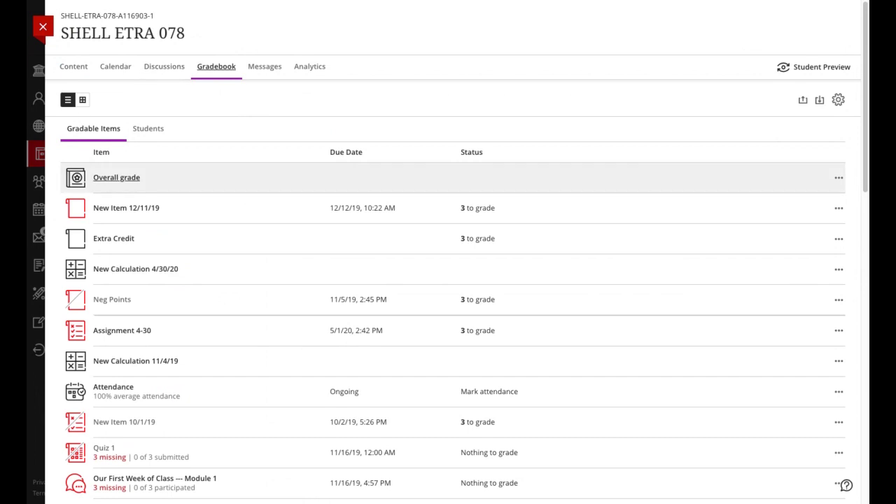
left_click(839, 100)
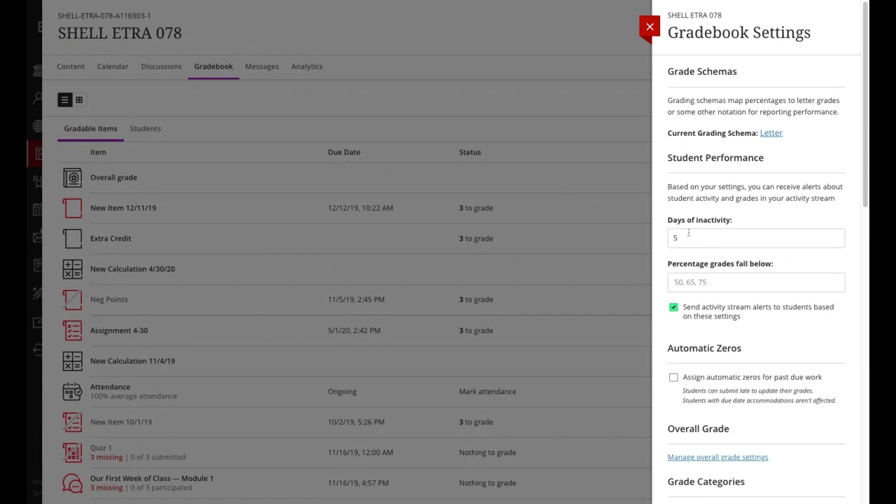
scroll(689, 249, "down", 2)
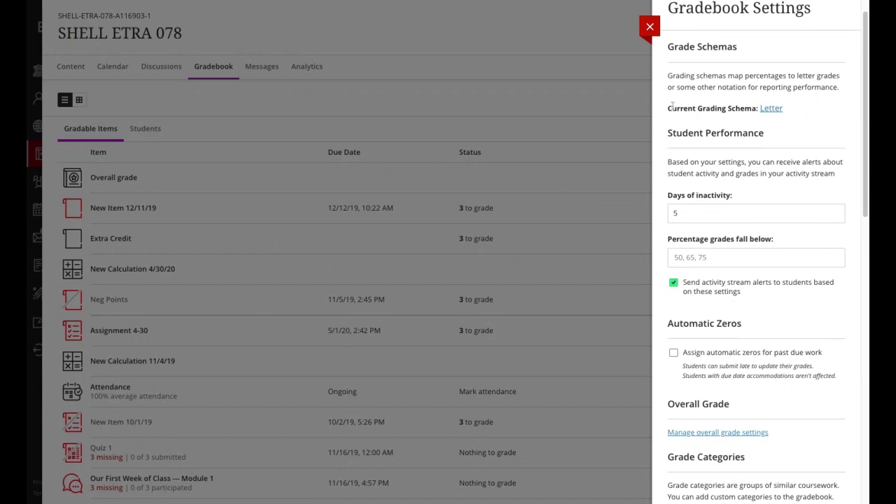
left_click_drag(680, 108, 785, 111)
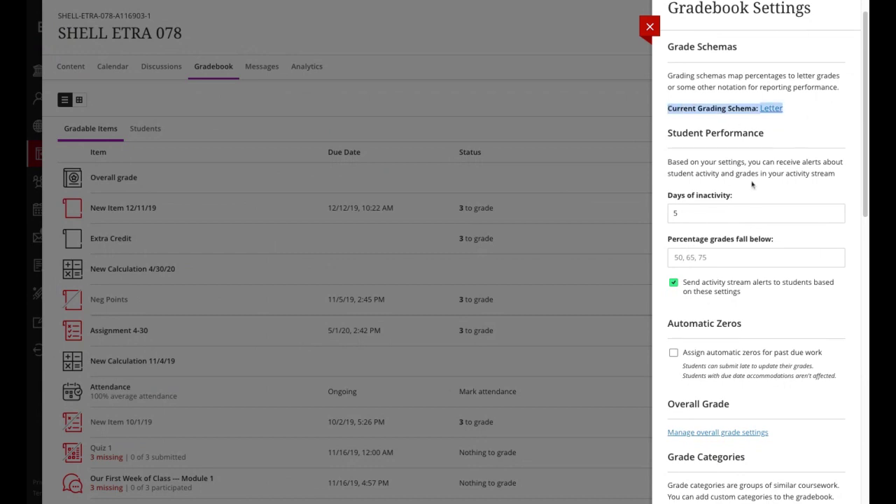
Open the name of the Final Exam grade category for editing and close the edit.
scroll(735, 224, "down", 1)
scroll(707, 200, "down", 2)
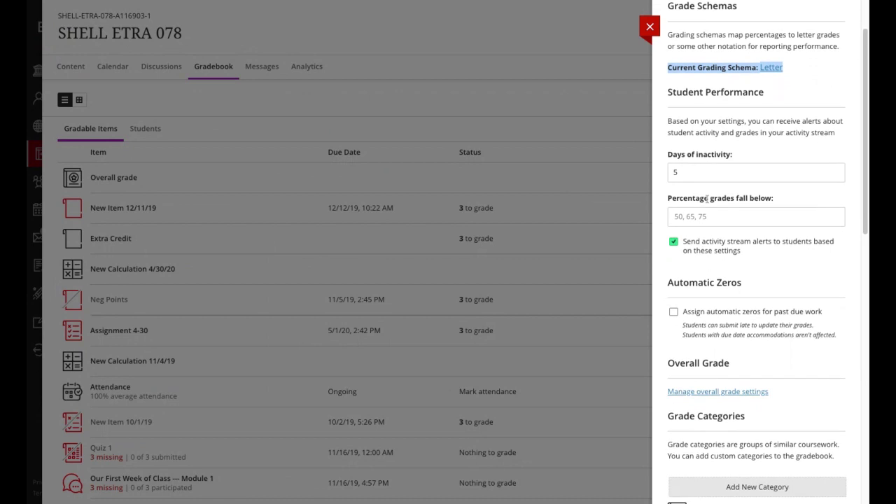
scroll(707, 198, "down", 8)
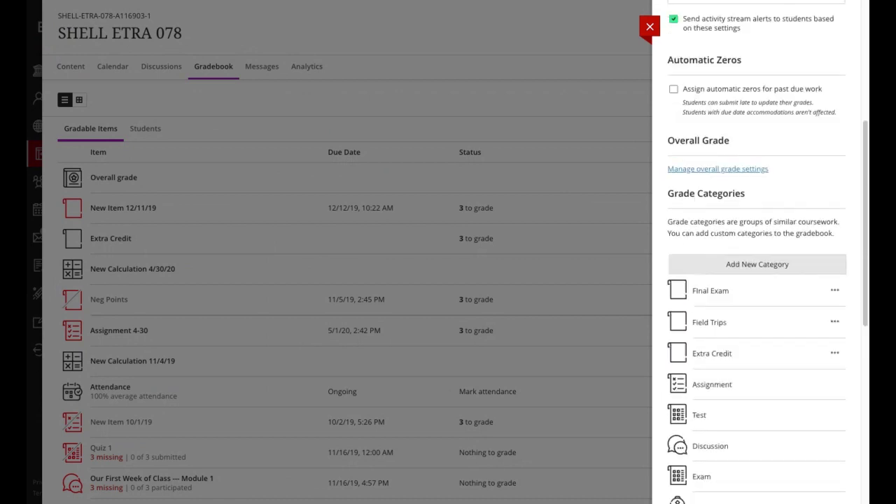
scroll(696, 243, "down", 4)
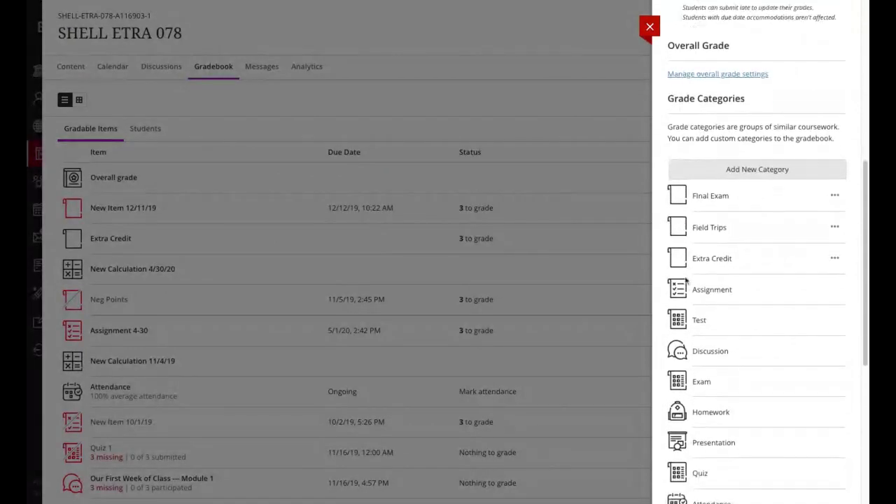
scroll(682, 375, "down", 2)
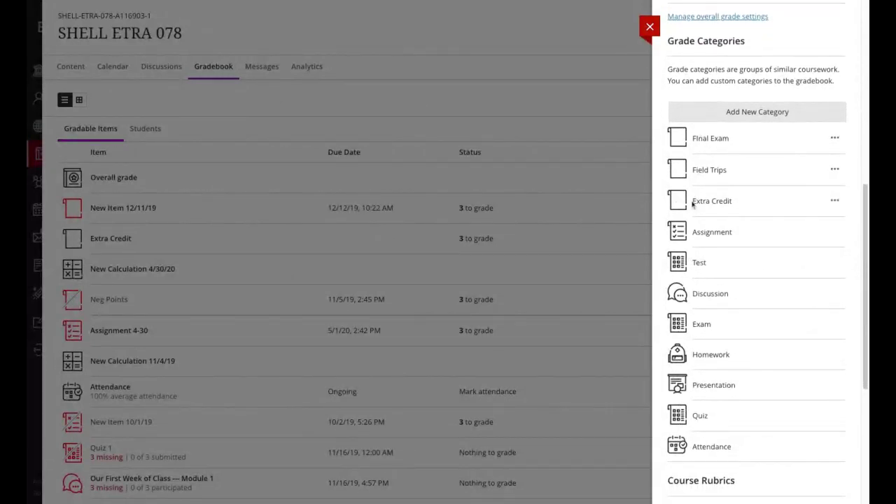
left_click(704, 121)
left_click(834, 138)
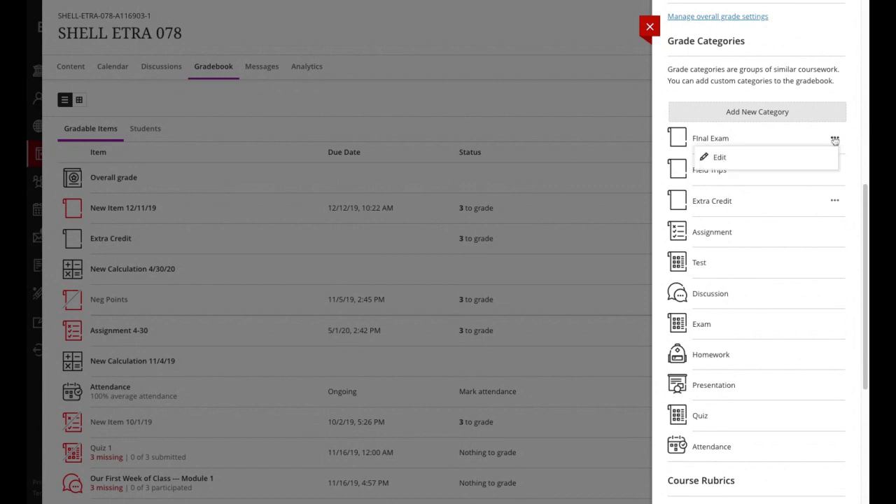
left_click(725, 161)
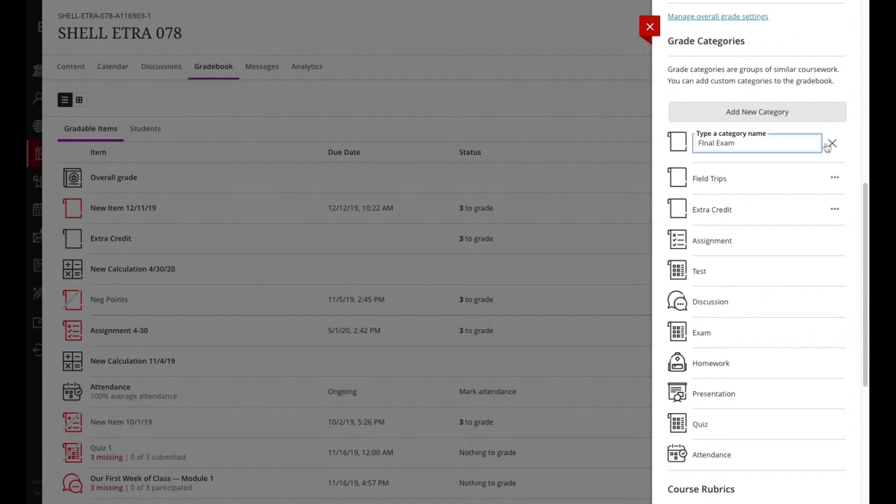
left_click(832, 143)
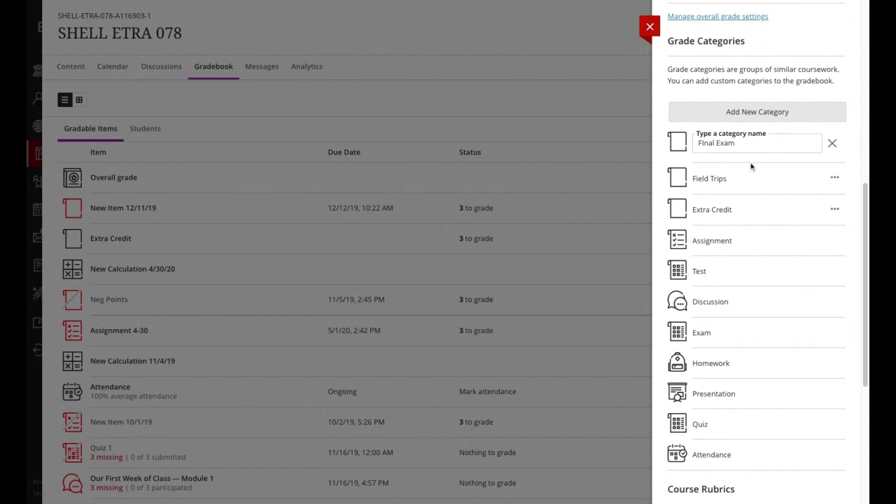
left_click(740, 142)
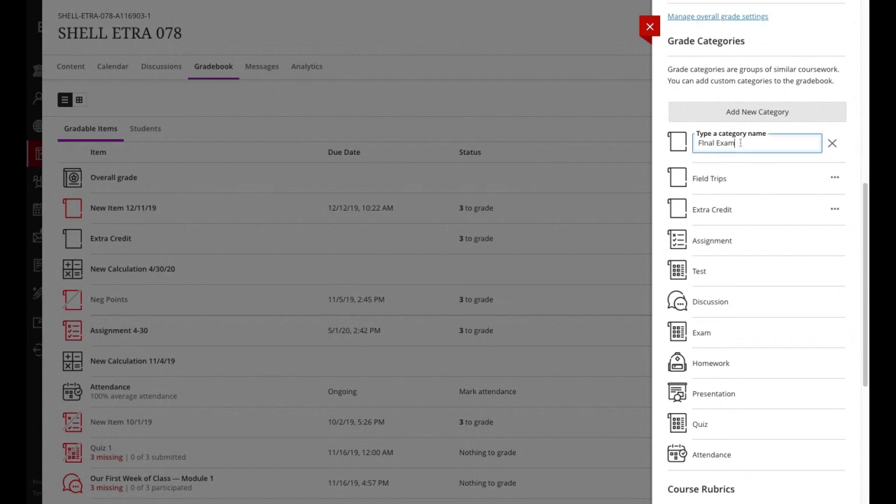
key("Return")
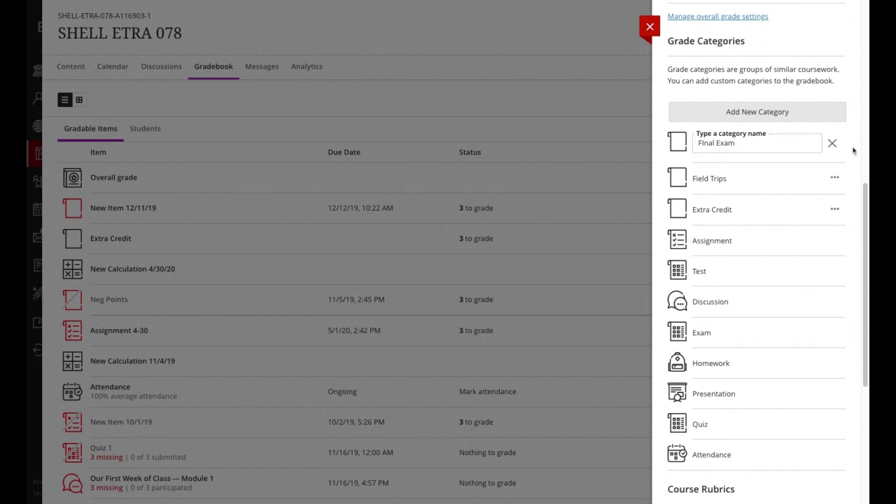
Add a new custom grade category named Meetings to the gradebook.
scroll(851, 152, "up", 6)
scroll(683, 258, "down", 6)
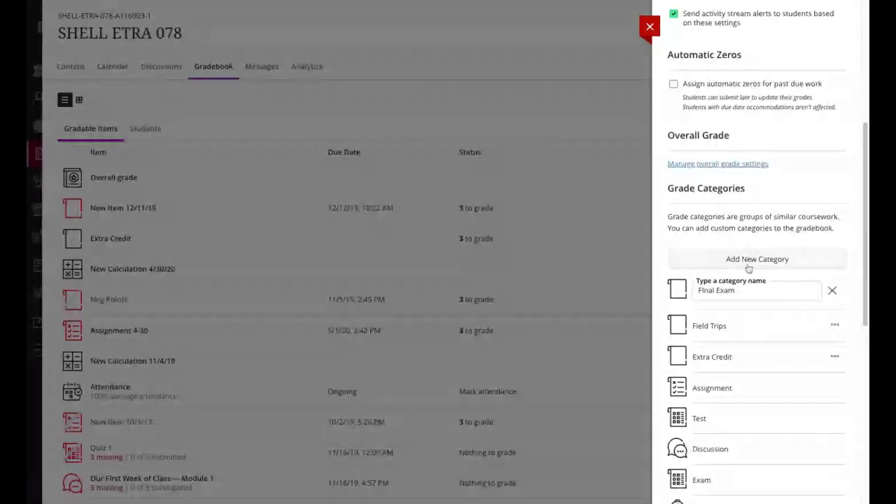
left_click(750, 265)
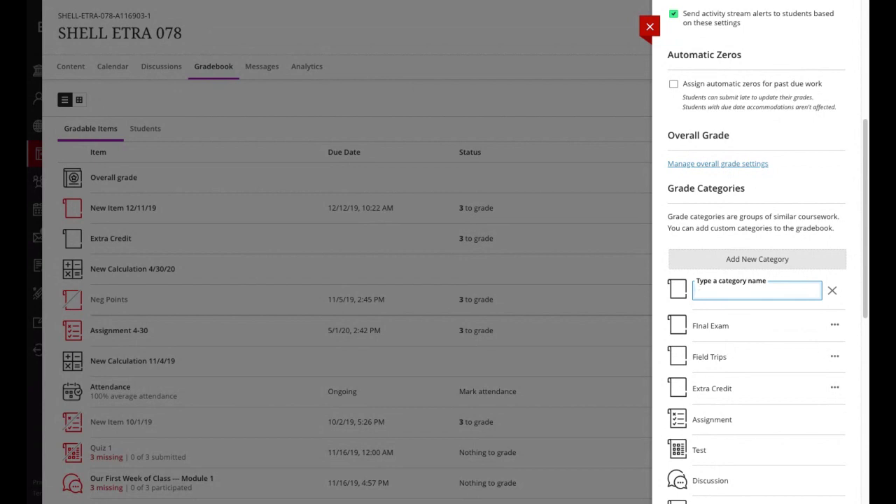
type("Meetings")
key("Return")
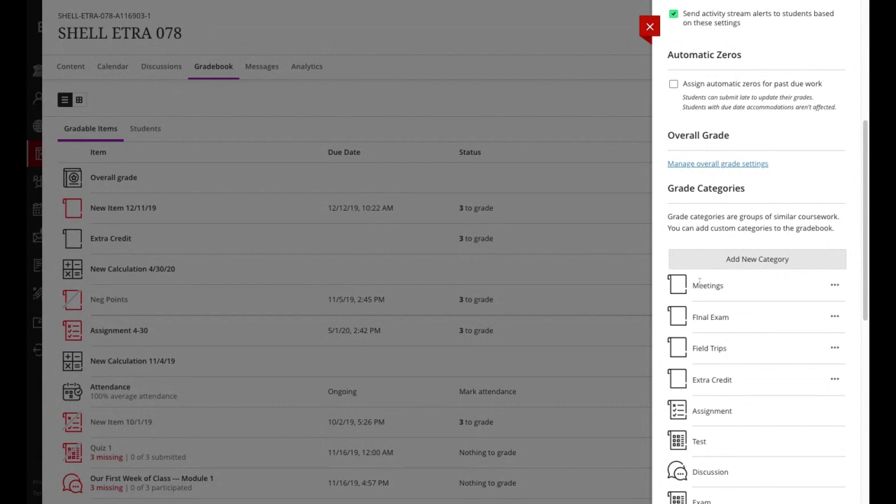
Examine the custom and default grade categories and the course rubrics listed in the gradebook settings.
scroll(720, 283, "down", 2)
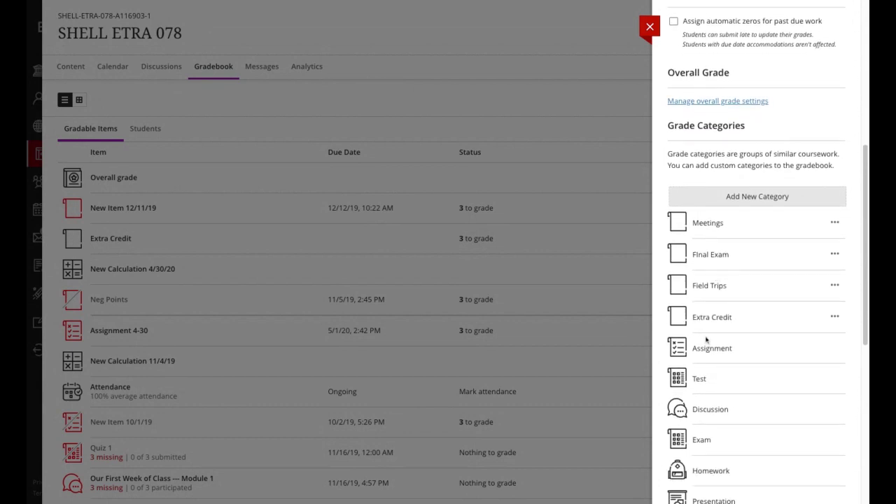
scroll(703, 339, "down", 4)
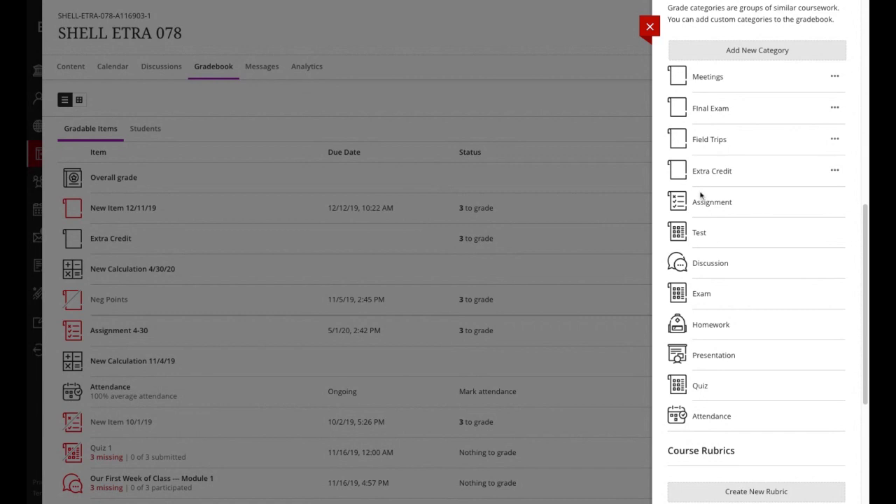
scroll(690, 218, "up", 3)
scroll(689, 218, "up", 1)
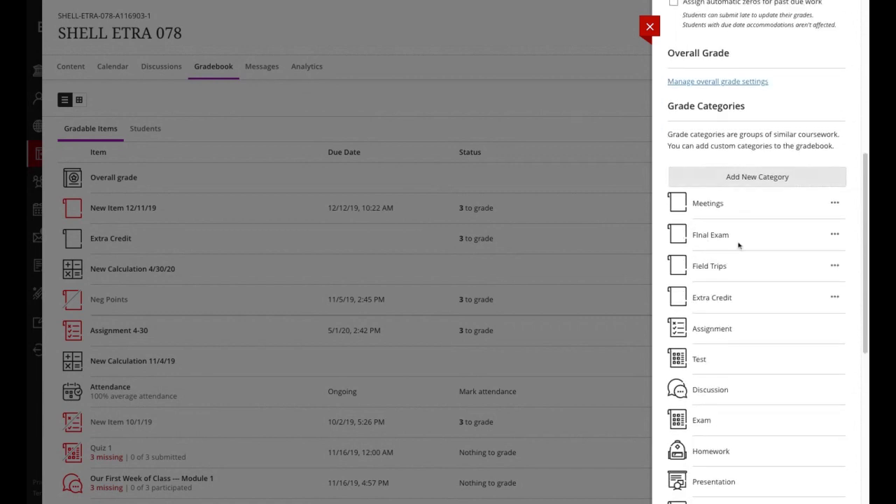
left_click_drag(734, 272, 693, 266)
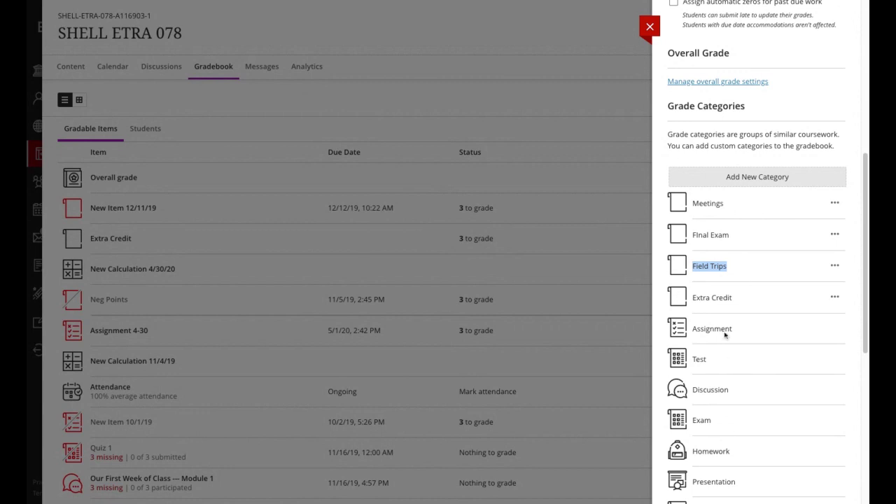
scroll(709, 320, "down", 3)
scroll(705, 322, "down", 5)
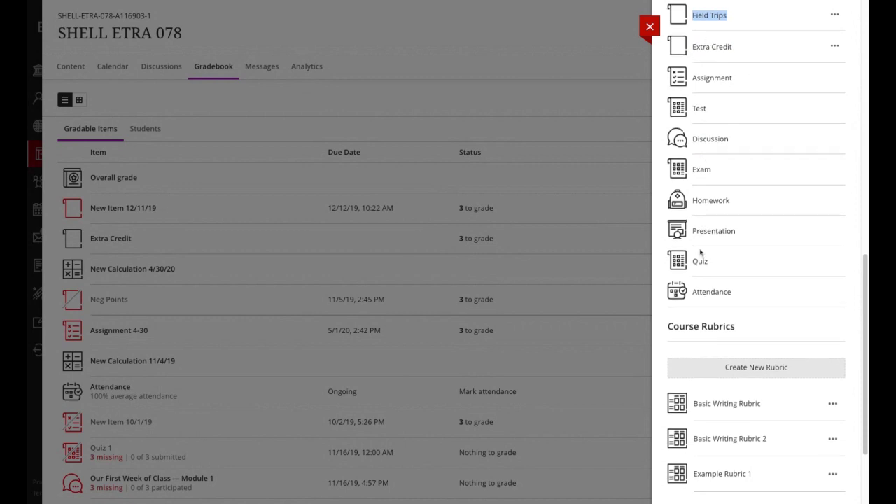
scroll(700, 252, "up", 1)
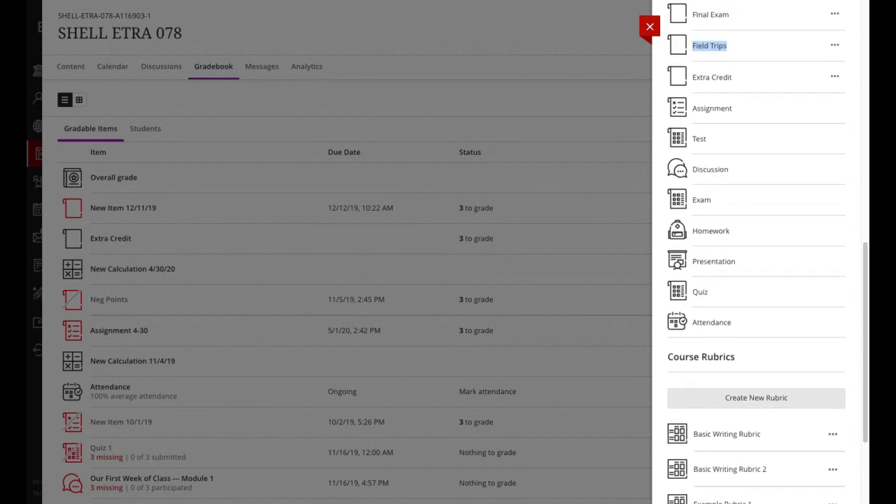
scroll(756, 252, "up", 1)
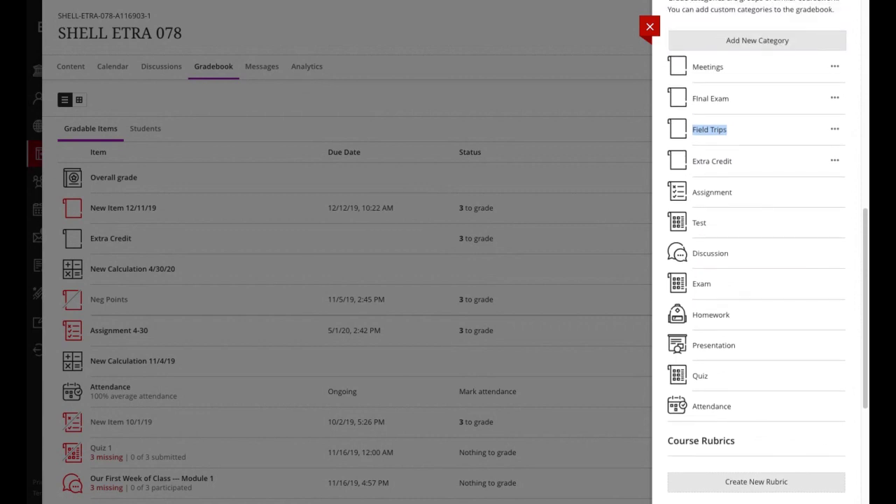
scroll(704, 360, "down", 2)
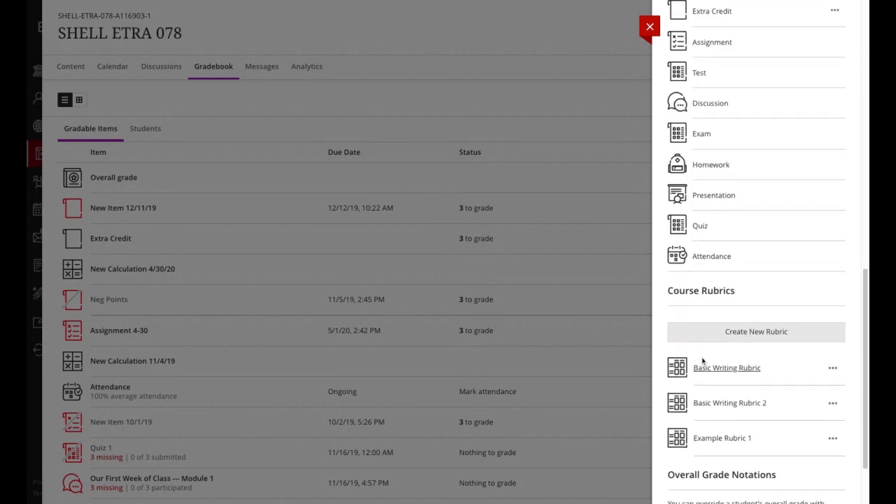
Open the Letter grading schema and insert a C+ grade value between B and C.
scroll(703, 360, "up", 8)
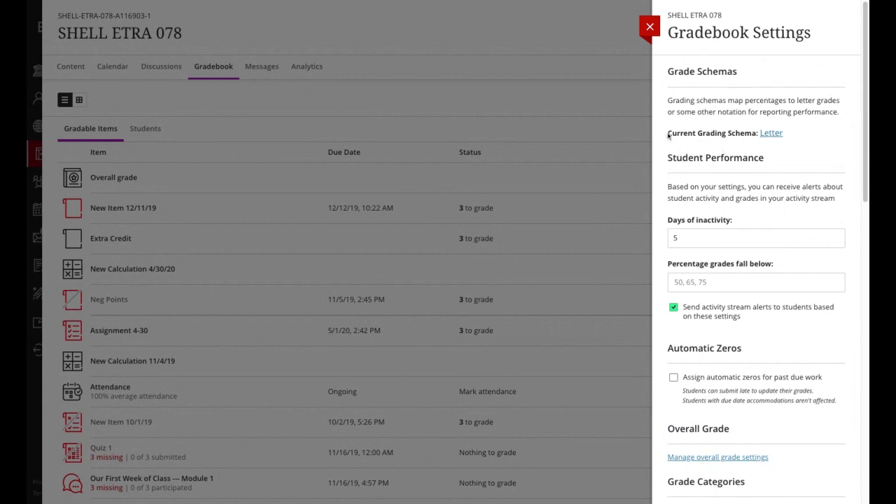
triple_click(667, 71)
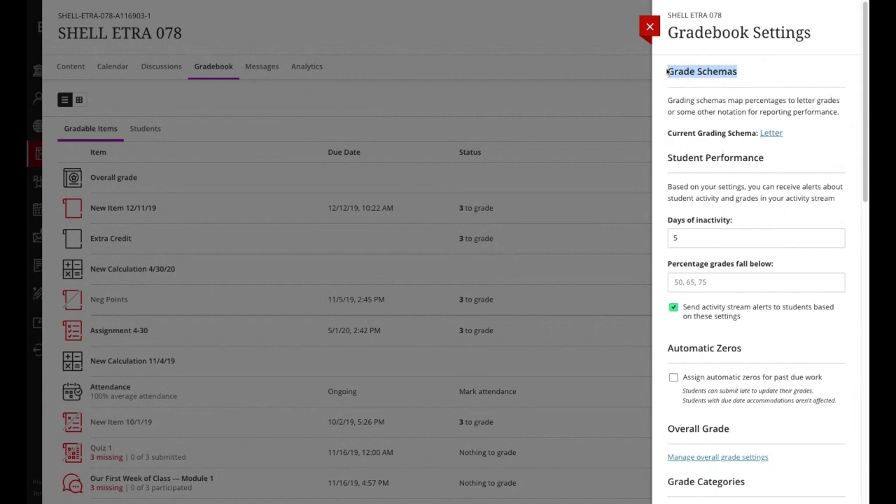
left_click(770, 134)
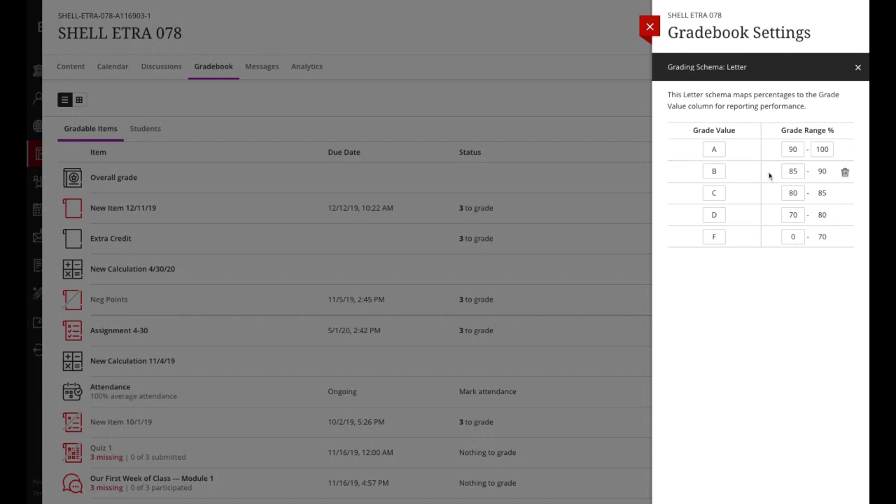
mouse_move(761, 162)
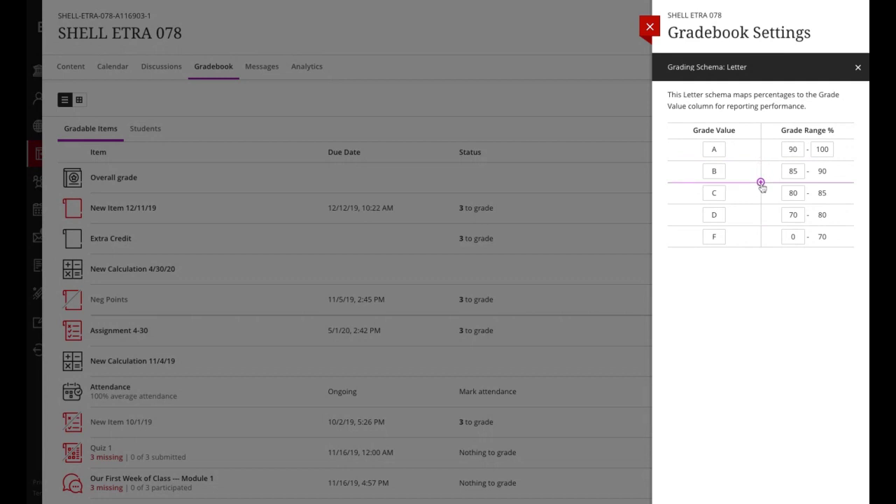
left_click(761, 183)
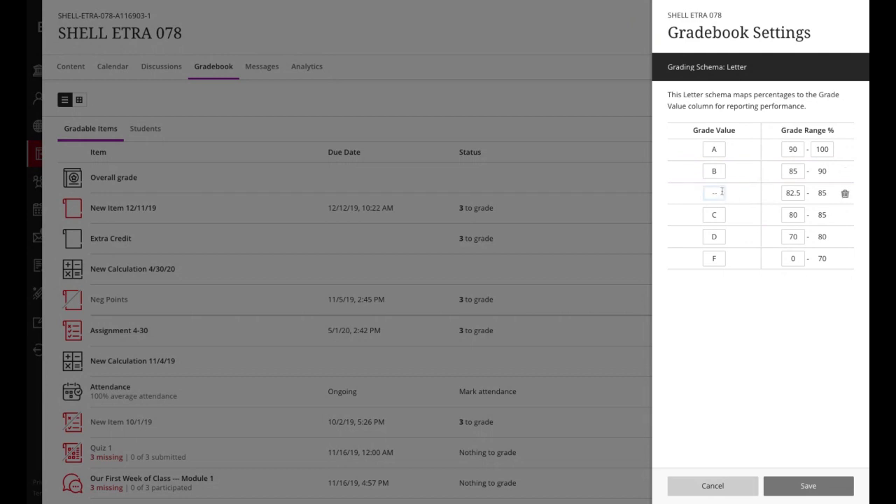
type("+")
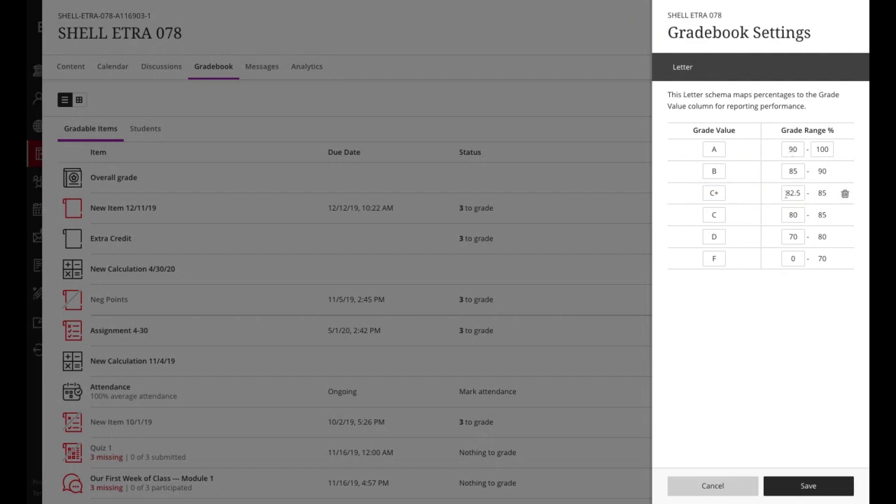
Set the lower limit of the D grade range to 69 and save the revised Letter schema.
left_click(792, 215)
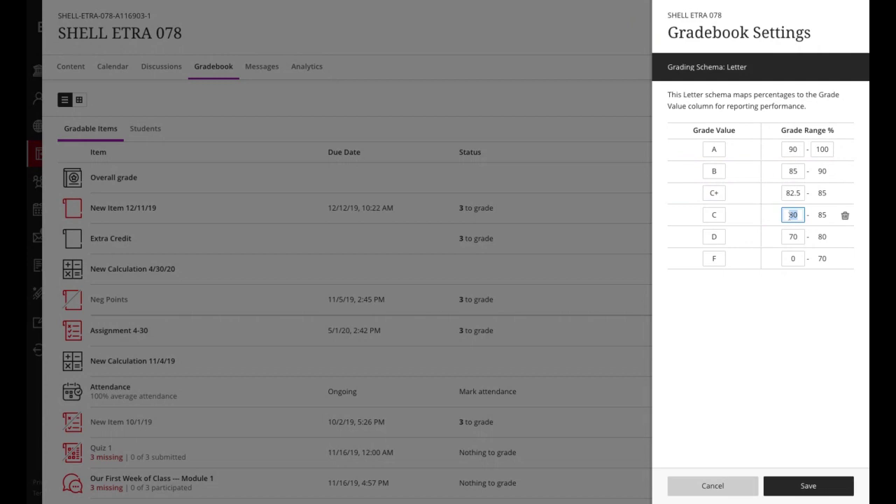
left_click(787, 193)
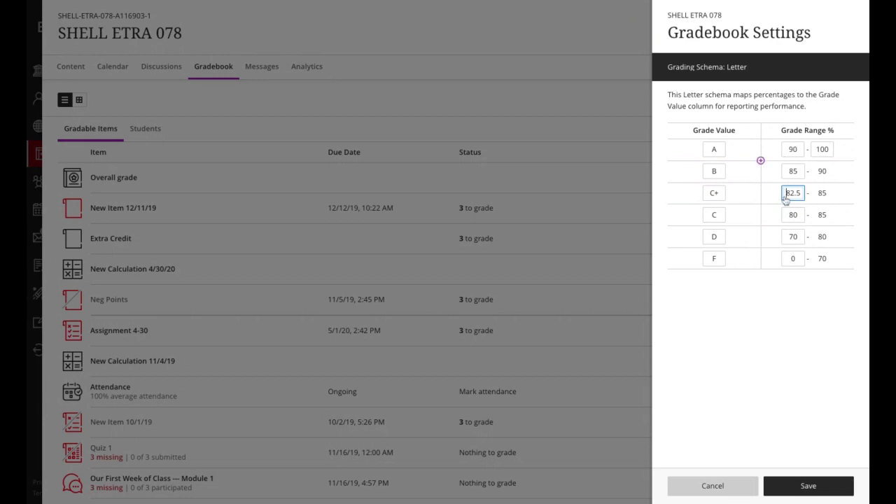
left_click(791, 258)
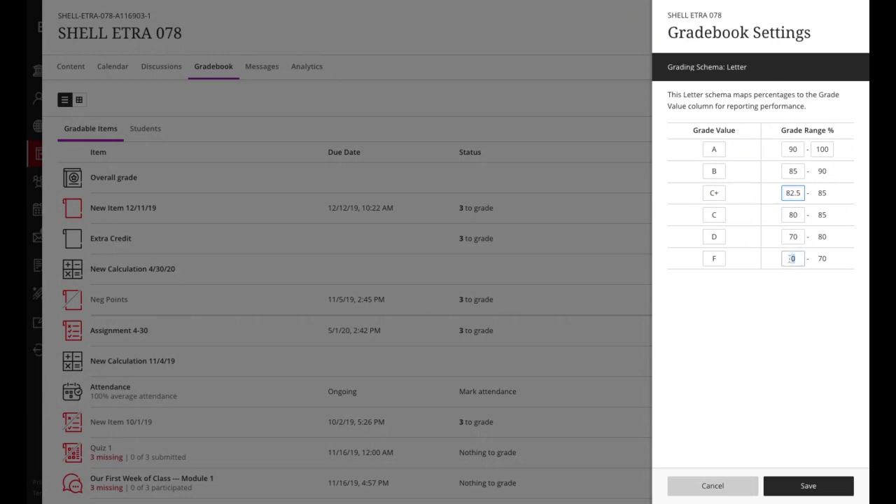
left_click(789, 237)
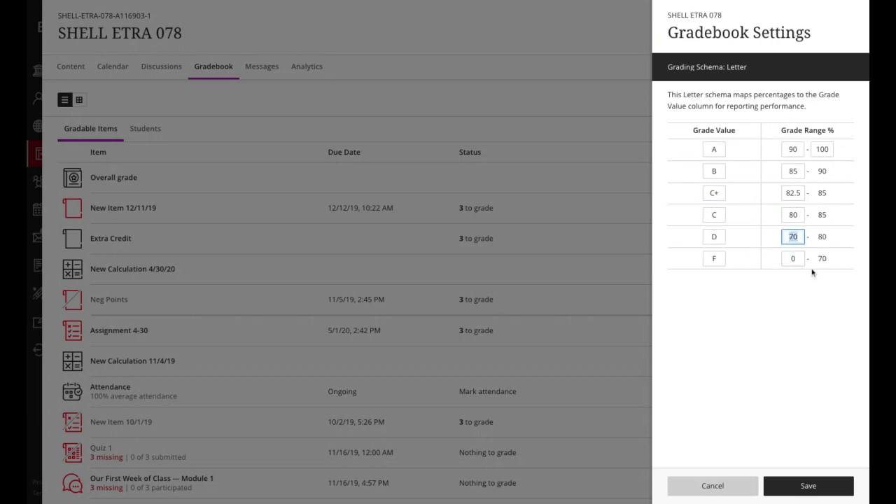
type("69")
left_click(811, 305)
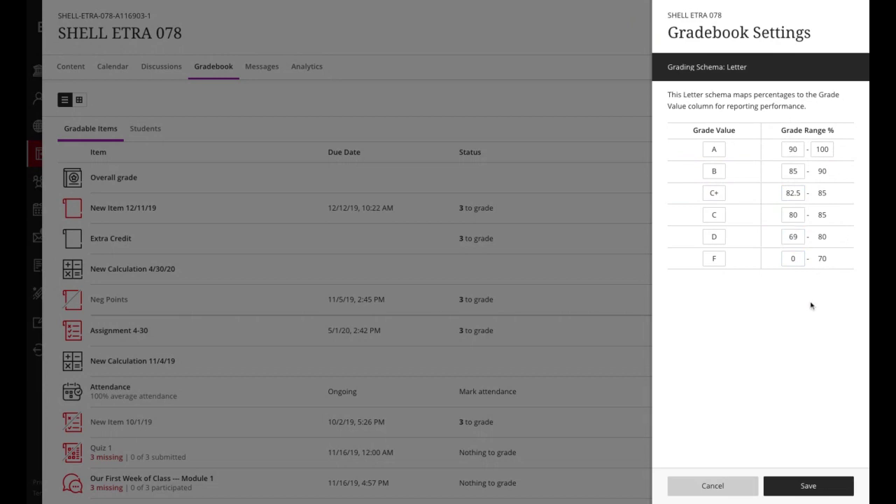
left_click(811, 487)
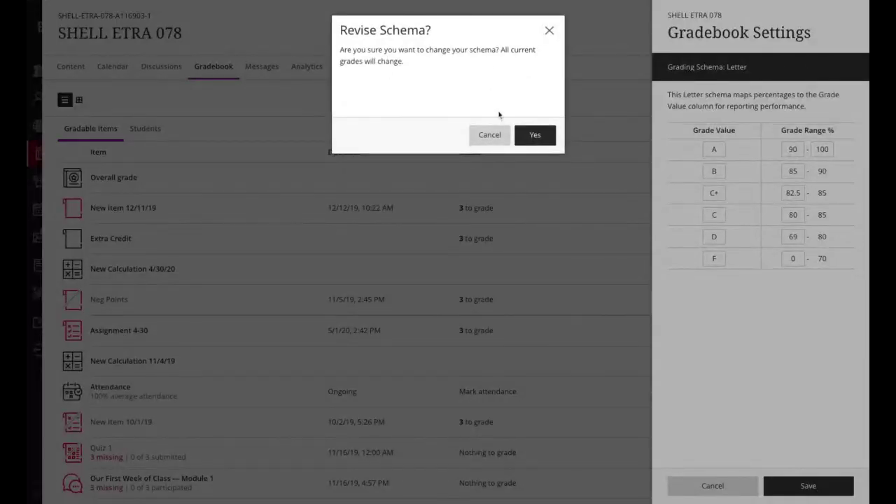
left_click(536, 137)
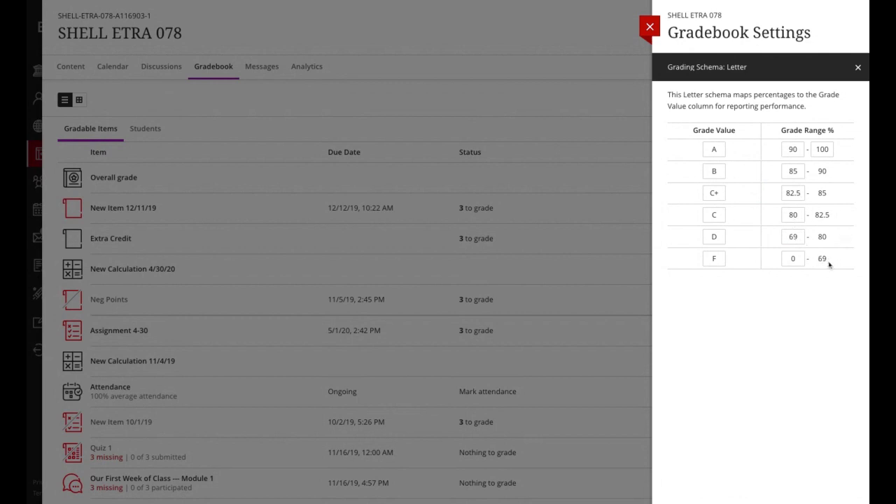
Delete the C+ grade value from the Letter grading schema and save the revised schema.
left_click(795, 236)
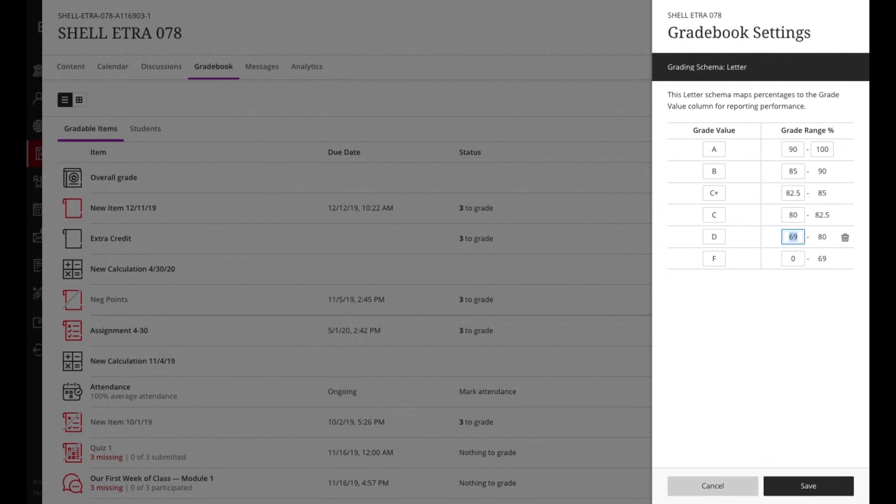
left_click(793, 215)
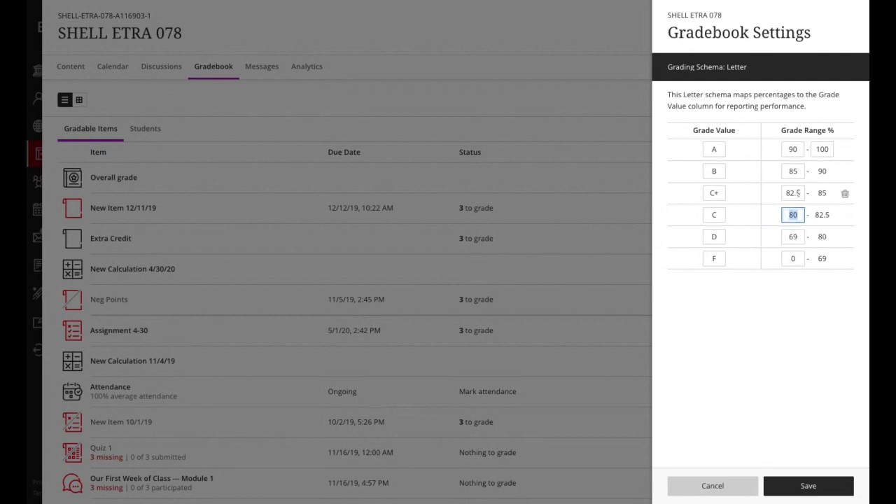
left_click(799, 193)
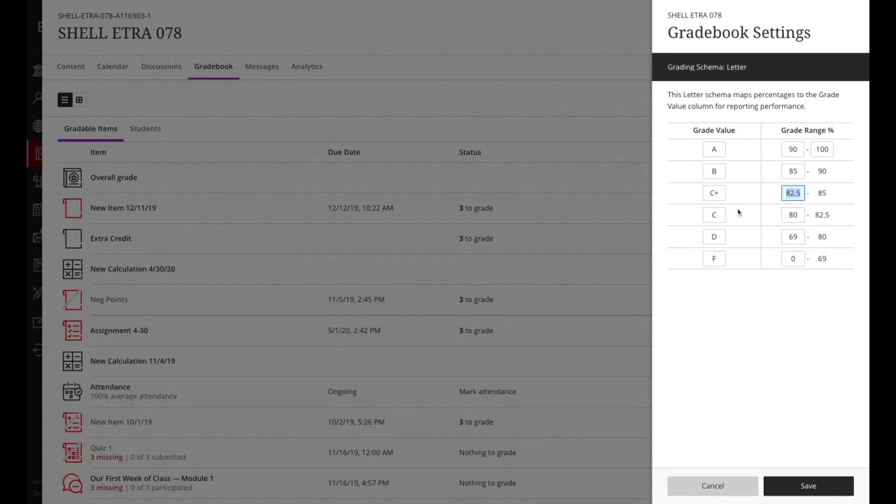
mouse_move(761, 205)
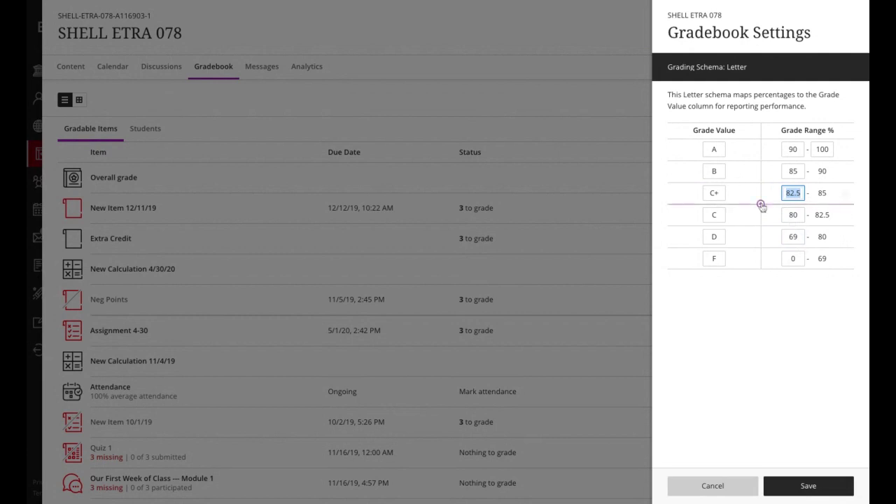
left_click(845, 195)
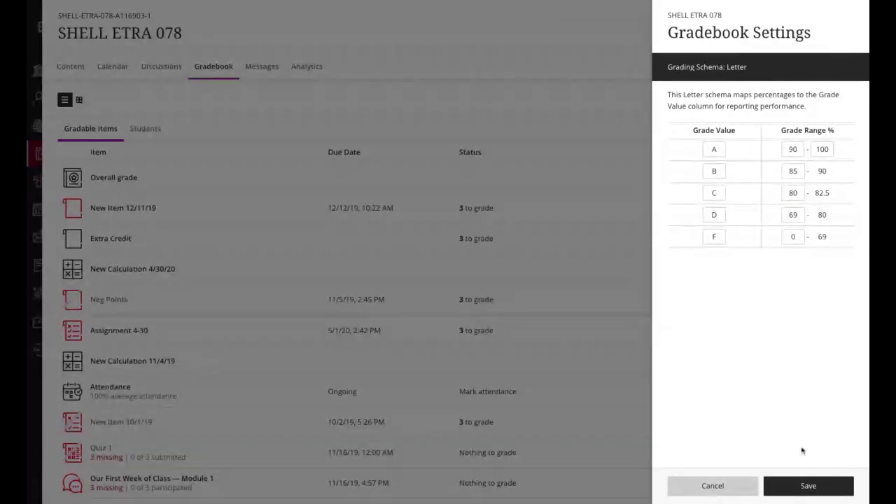
left_click(799, 487)
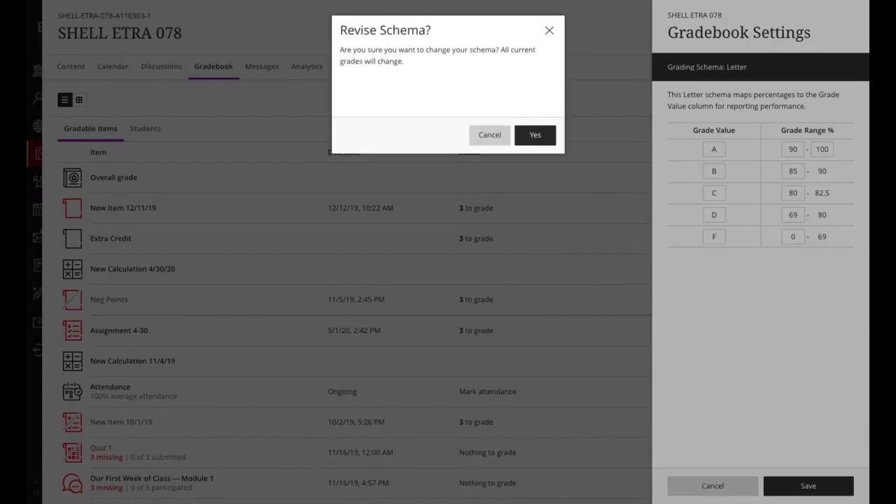
left_click(535, 135)
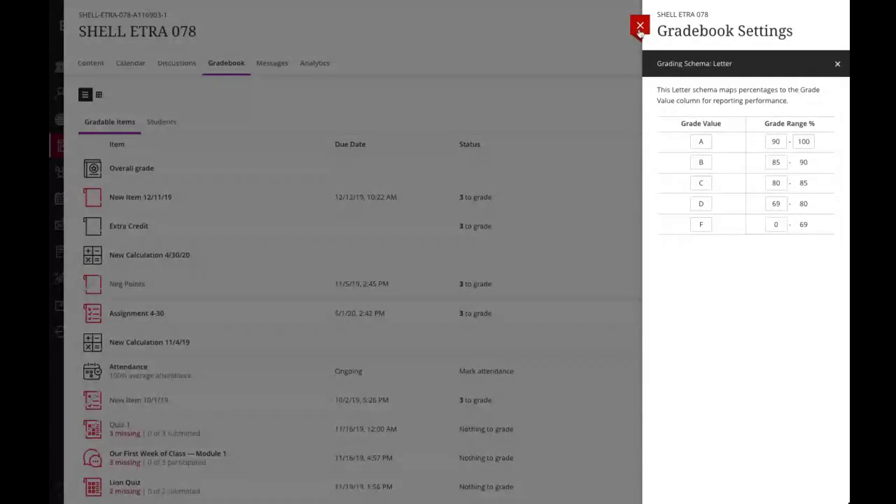
Leave the gradebook settings, reopen the SHELL ETRA 078 course from the course list and open its announcements.
left_click(574, 48)
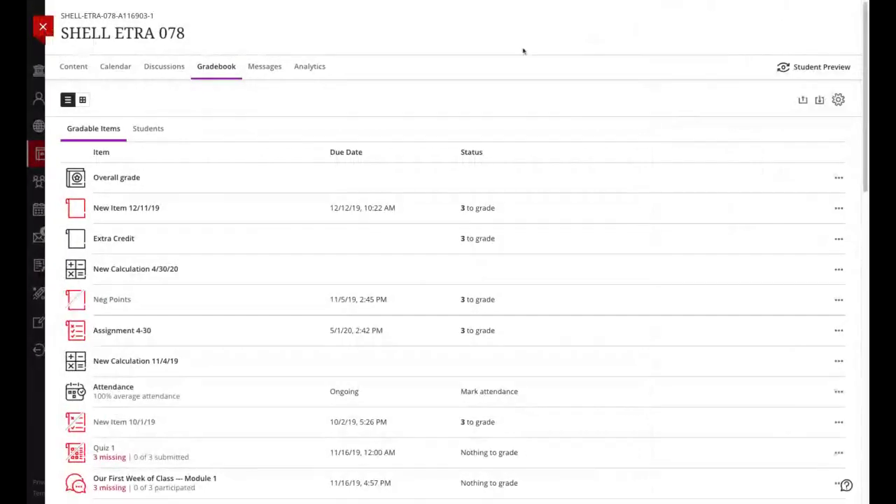
left_click(43, 28)
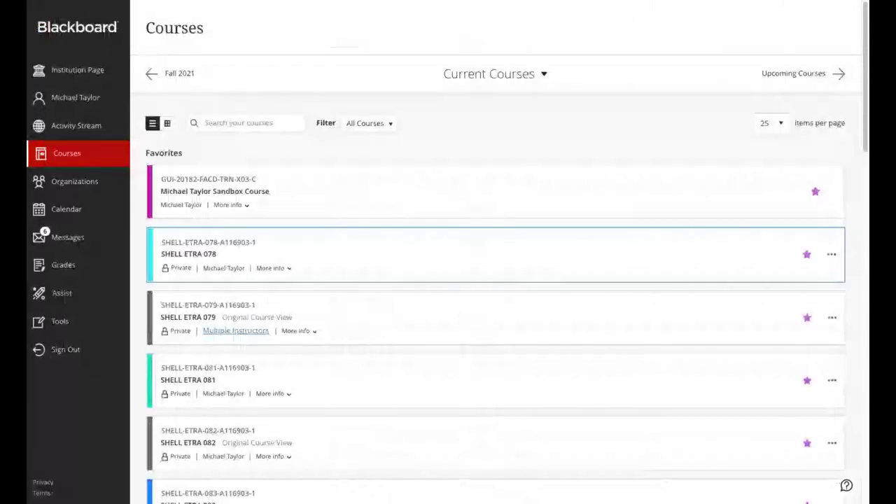
left_click(202, 255)
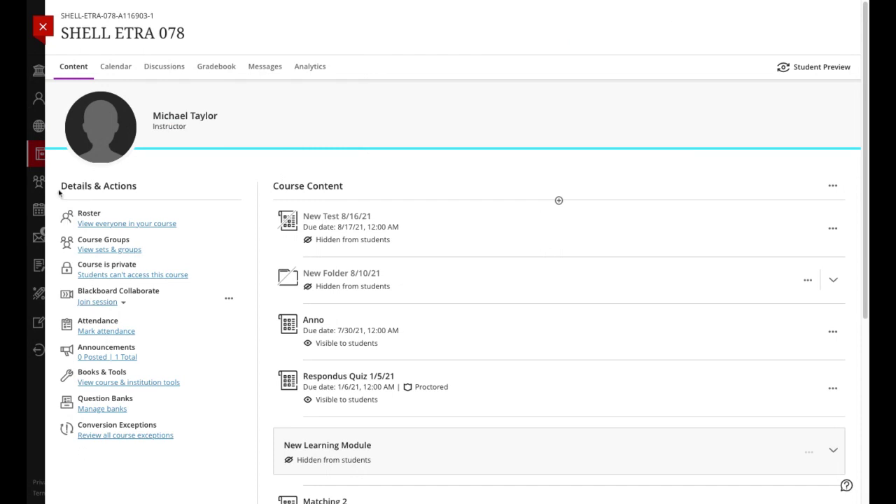
left_click_drag(63, 184, 143, 193)
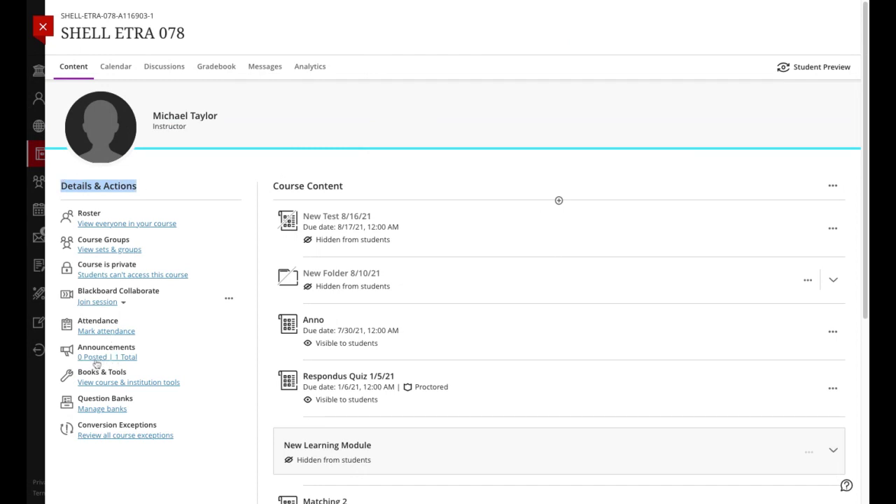
left_click(96, 358)
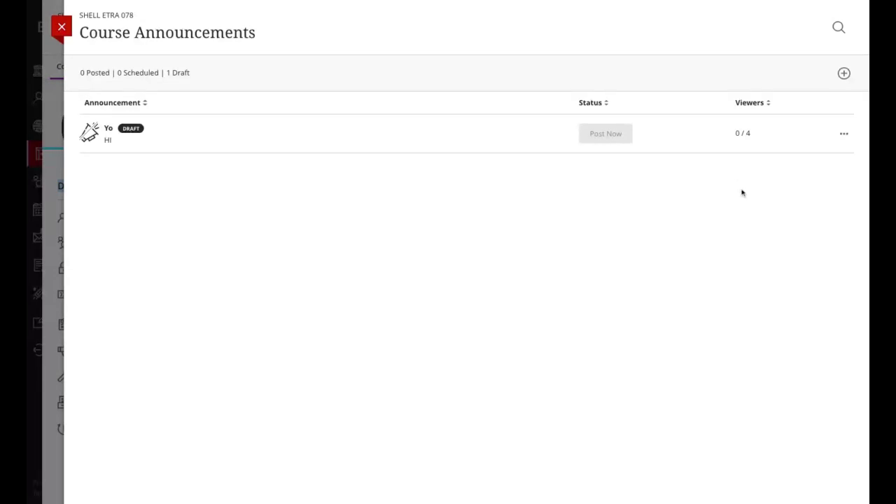
Start a new course announcement, enable scheduling with a show date, and try the hide date option.
left_click(845, 74)
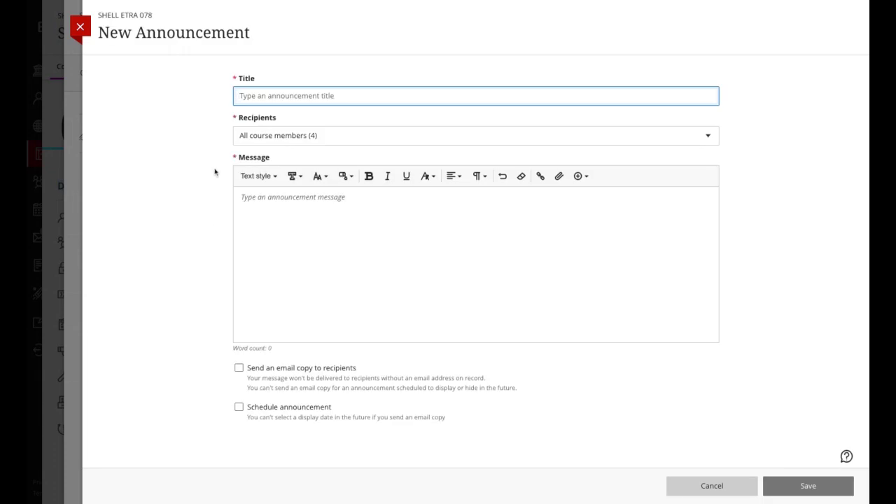
left_click(239, 407)
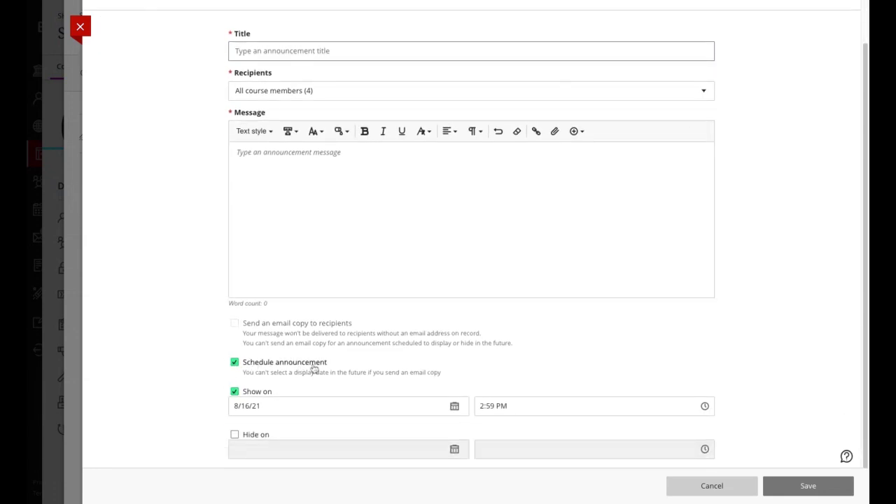
left_click(263, 406)
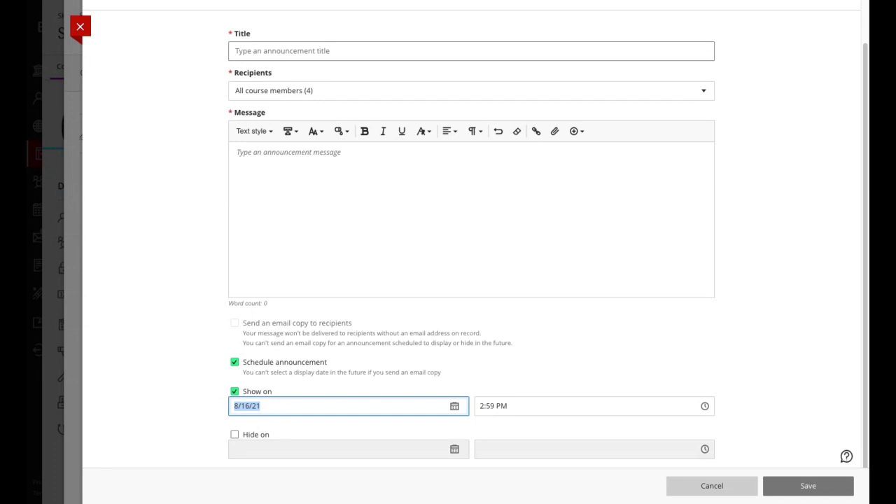
left_click(236, 436)
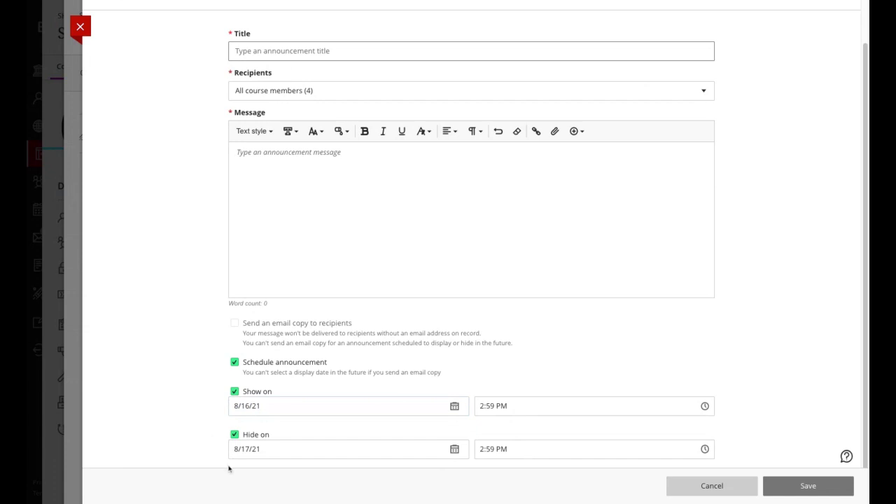
left_click(235, 435)
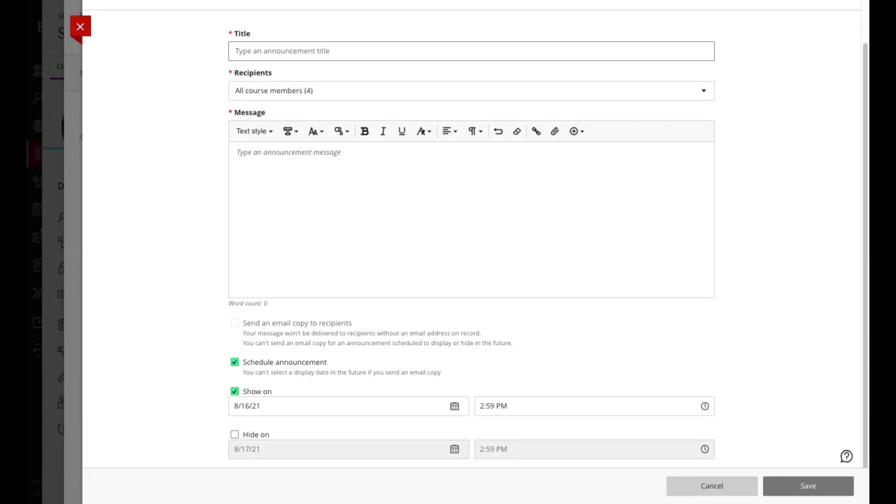
Check the recipient choices for the new announcement and close it without saving.
scroll(202, 352, "up", 1)
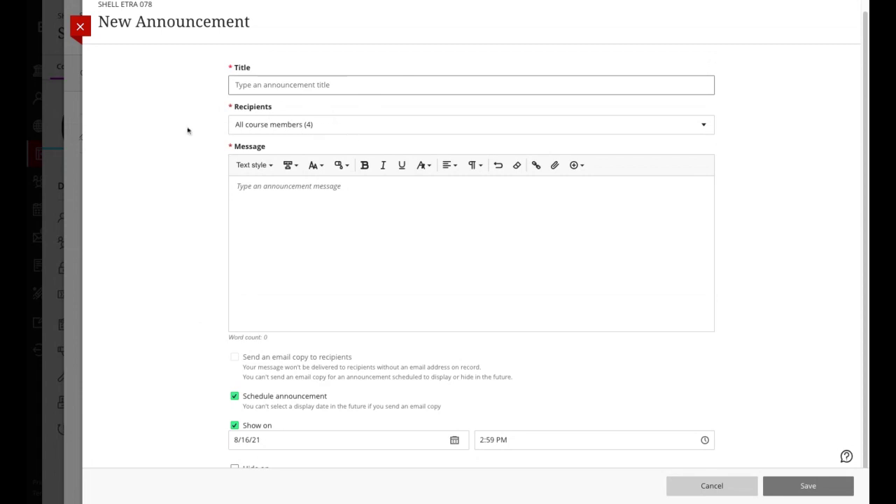
left_click(351, 126)
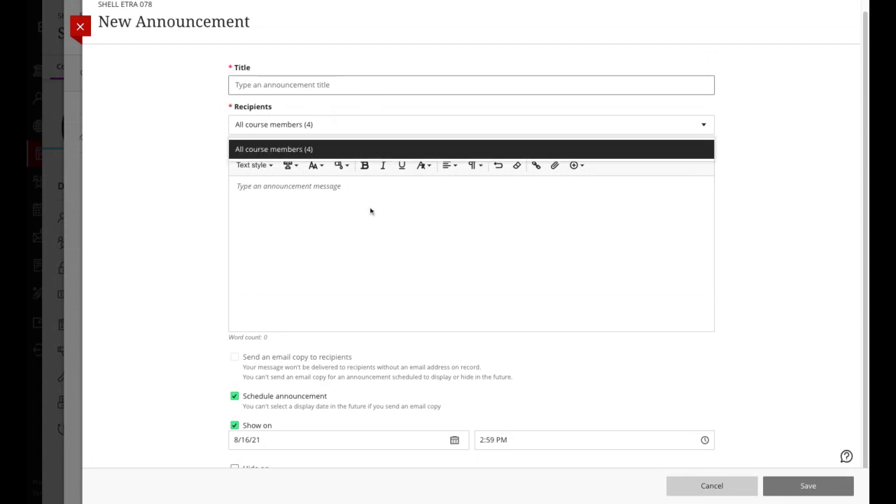
left_click(483, 203)
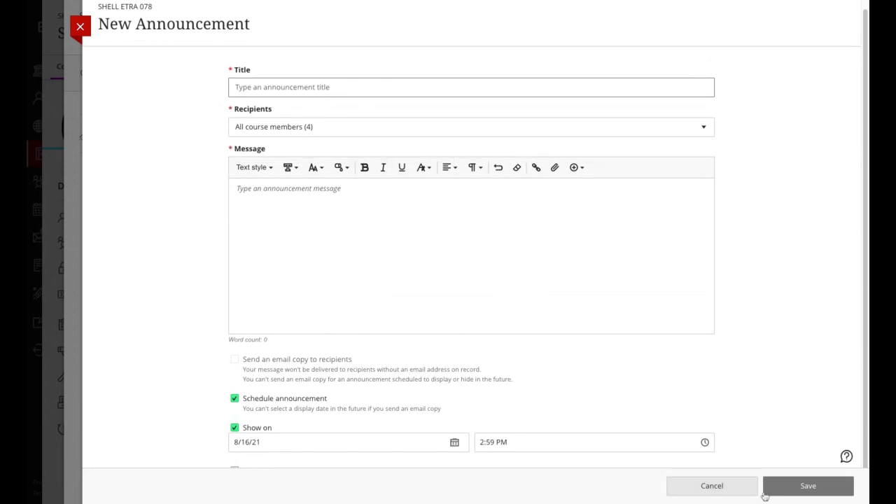
left_click(81, 30)
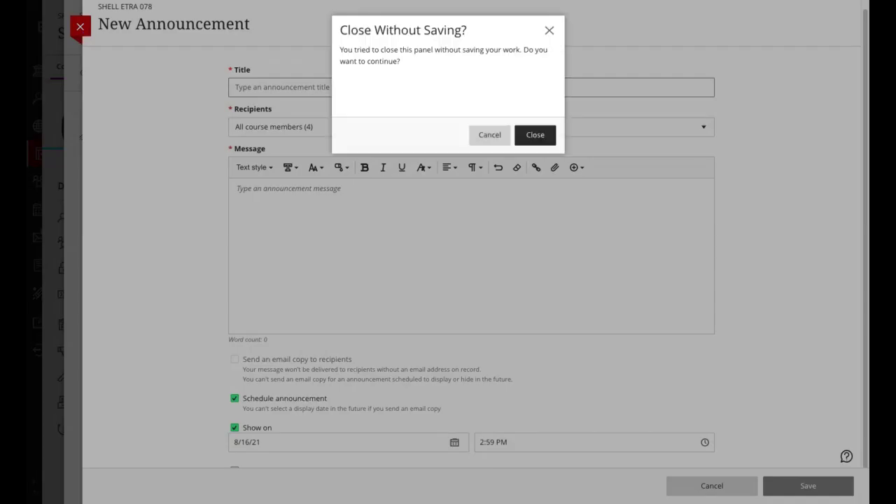
left_click(517, 143)
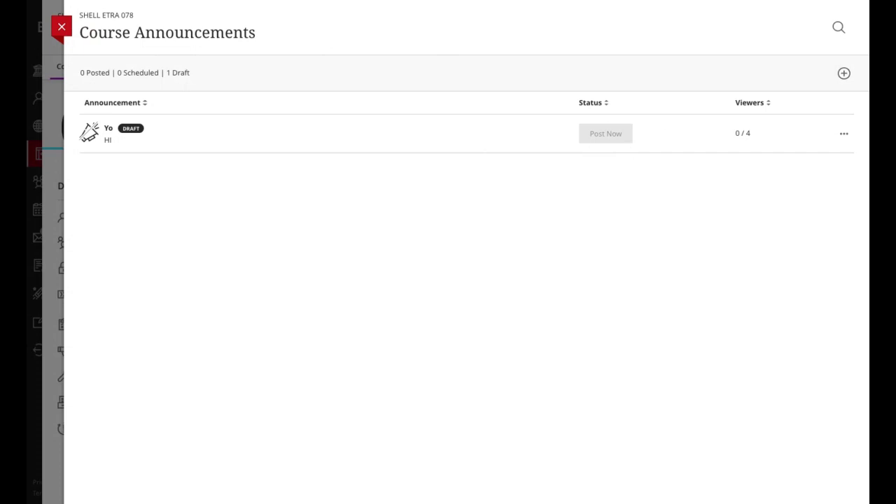
View the course's attendance sheet and Messages page, and reopen SHELL ETRA 078 from the course list.
left_click(61, 27)
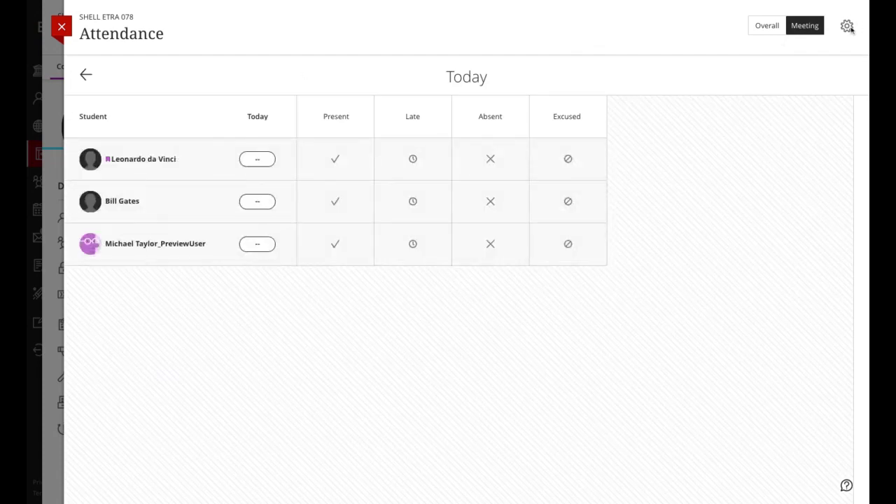
left_click(61, 28)
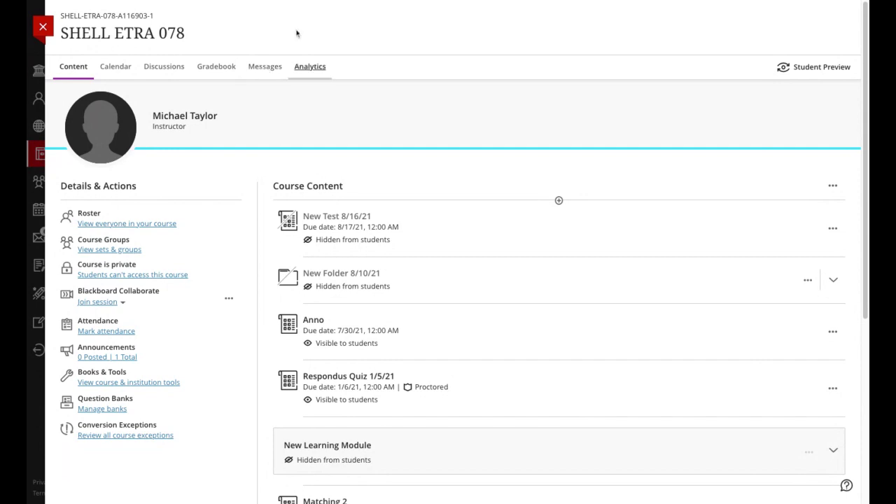
left_click(270, 70)
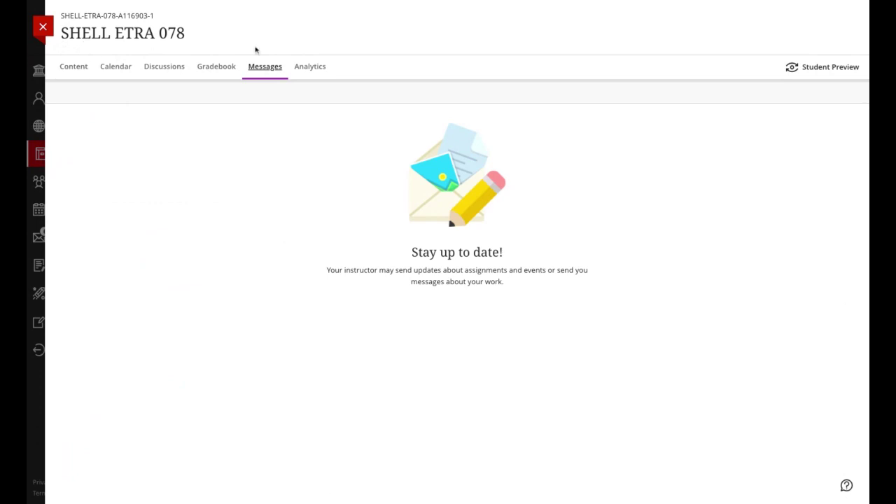
left_click(42, 26)
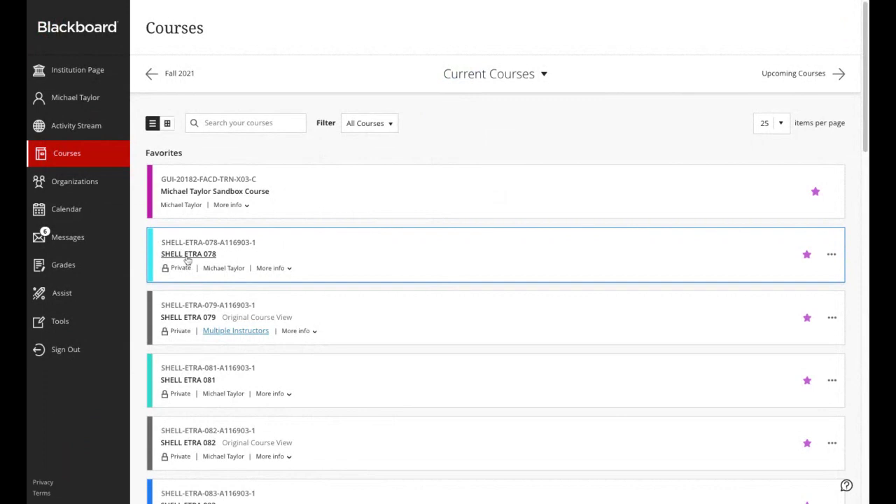
left_click(189, 256)
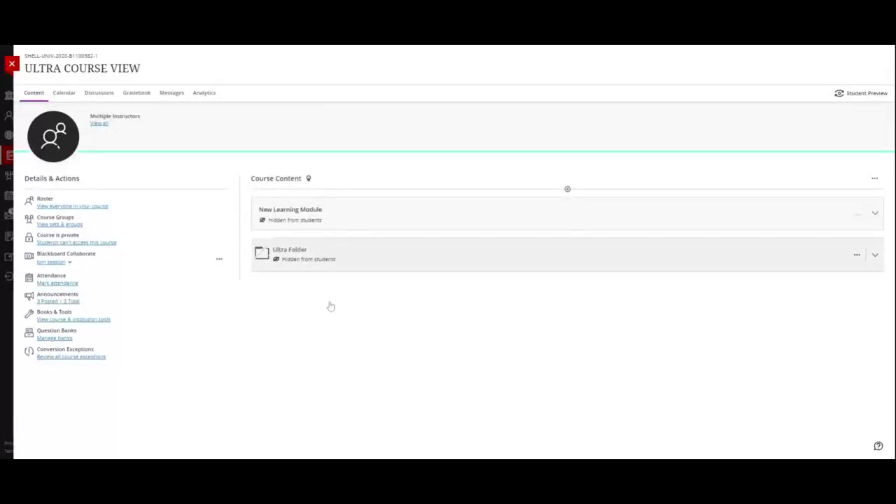
Open My Shells in Blackboard Faculty Tools and try to request a new course shell.
left_click(12, 65)
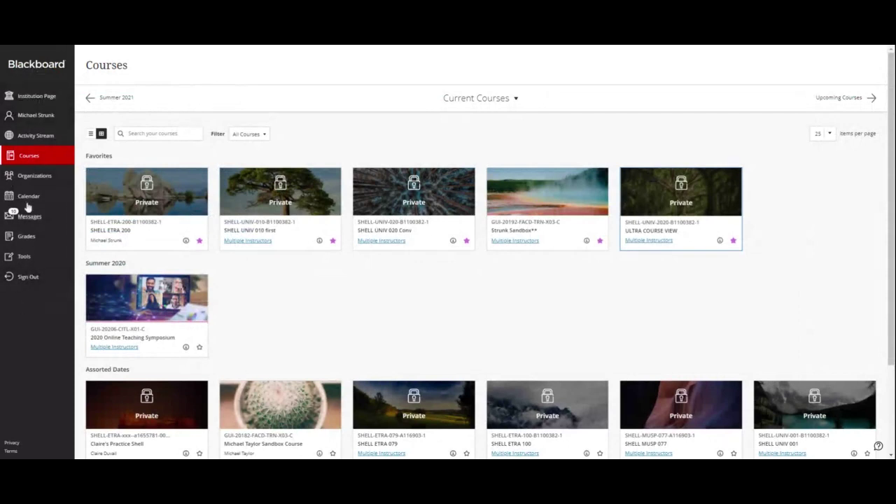
left_click(24, 257)
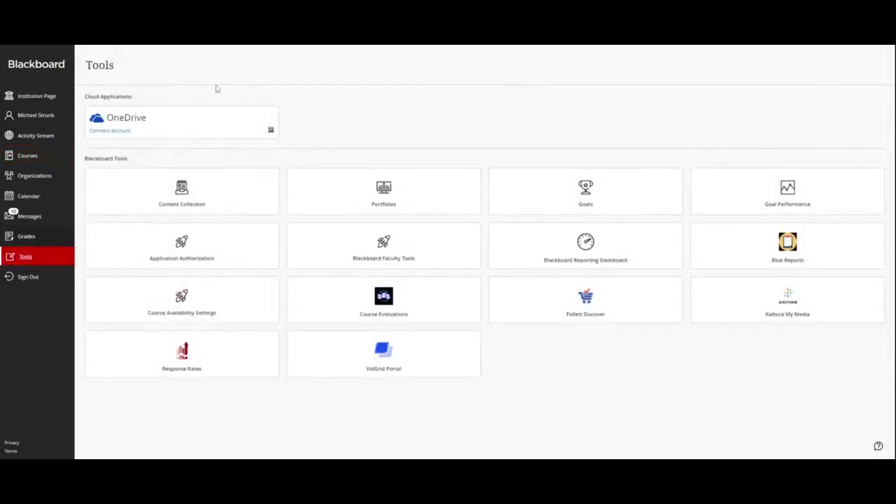
left_click(379, 263)
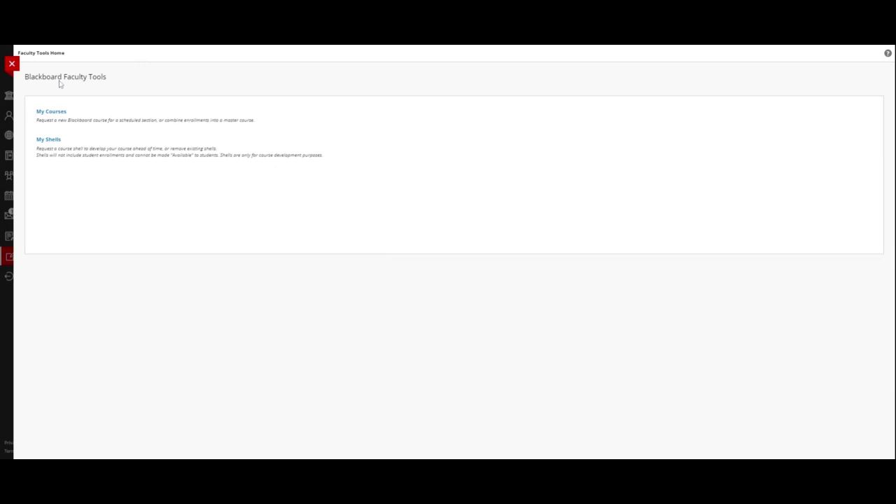
left_click(49, 140)
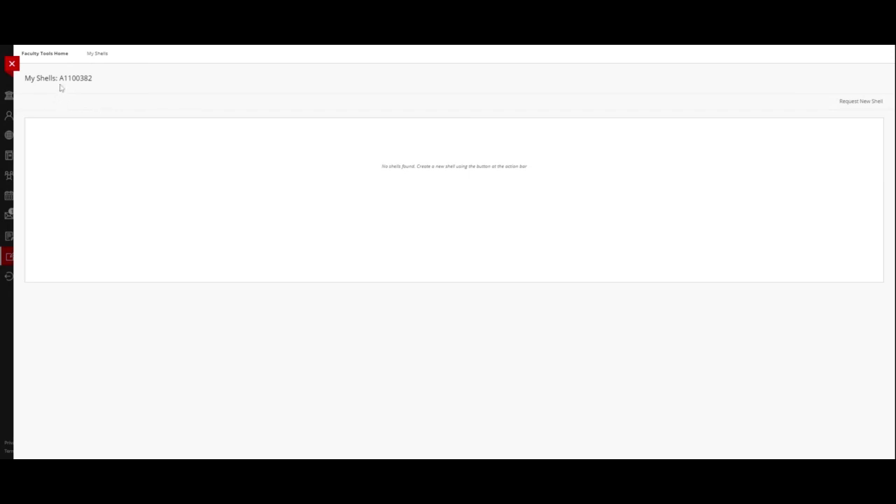
left_click(861, 103)
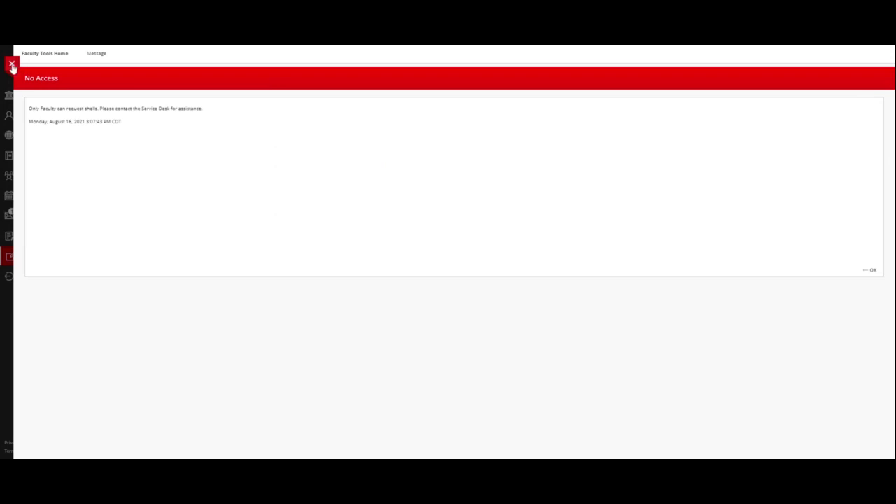
left_click(12, 66)
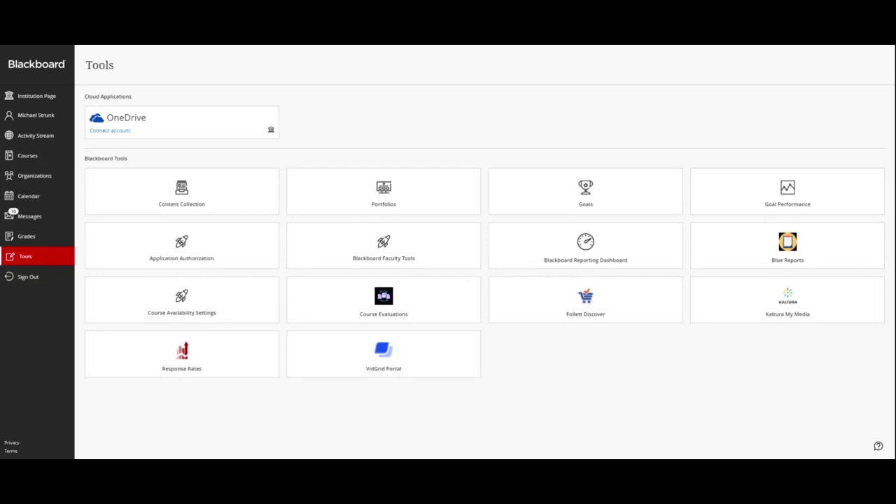
Return to the Courses page and look through the current courses and shells.
left_click(26, 157)
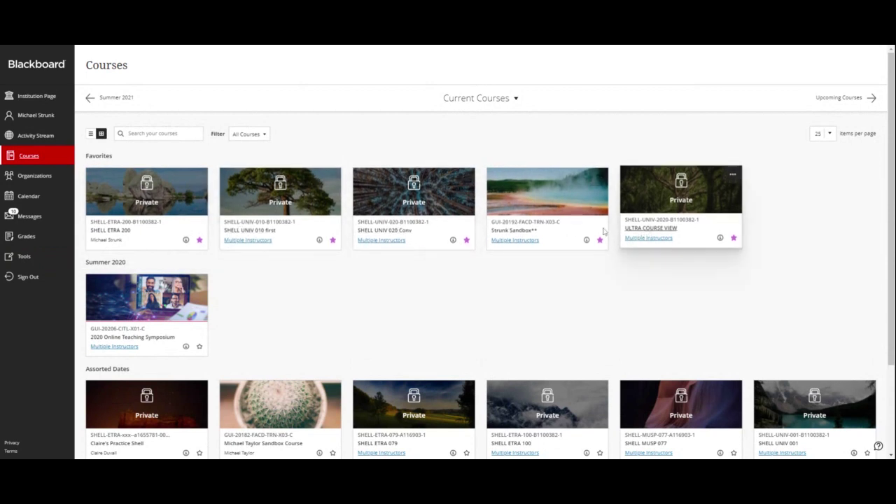
scroll(294, 290, "down", 3)
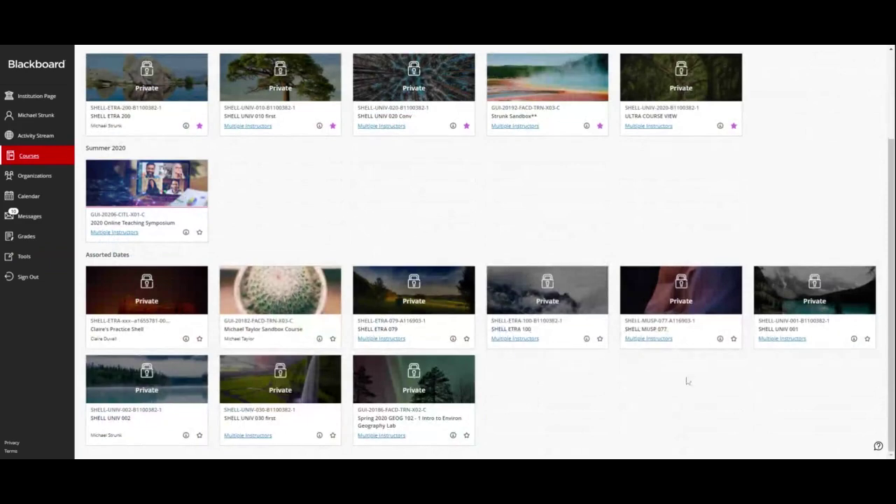
Open the sandbox course from the Favorites group and make the course unavailable to students.
scroll(336, 203, "up", 3)
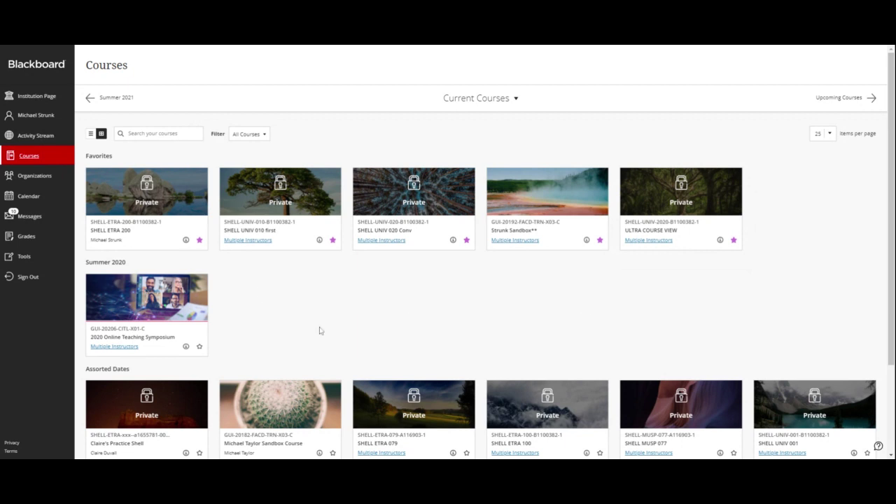
scroll(276, 261, "down", 1)
scroll(273, 378, "down", 1)
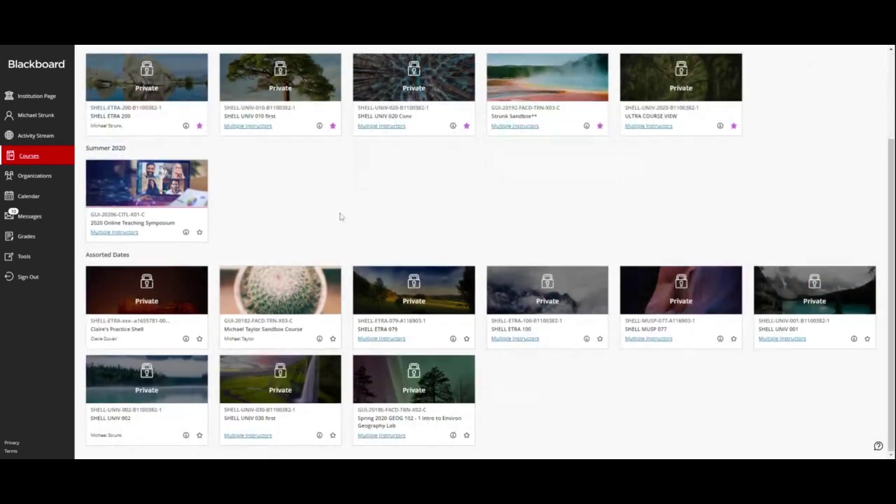
scroll(362, 190, "up", 1)
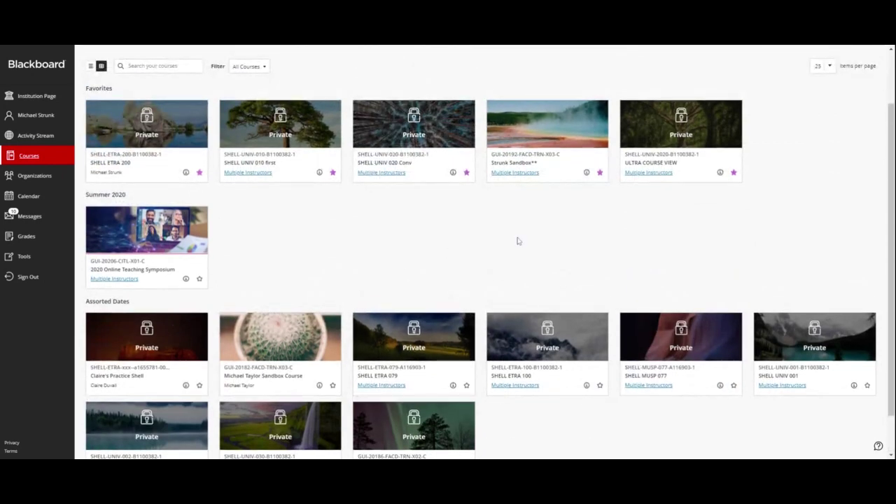
scroll(516, 236, "down", 1)
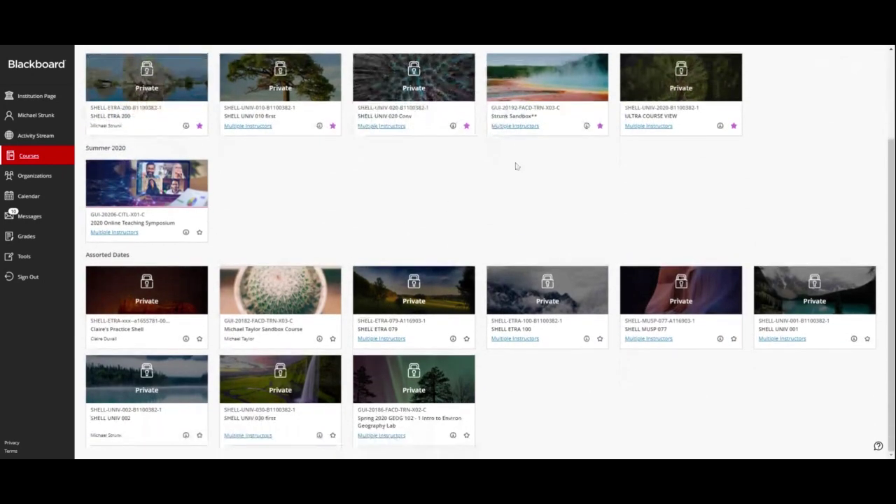
left_click(534, 95)
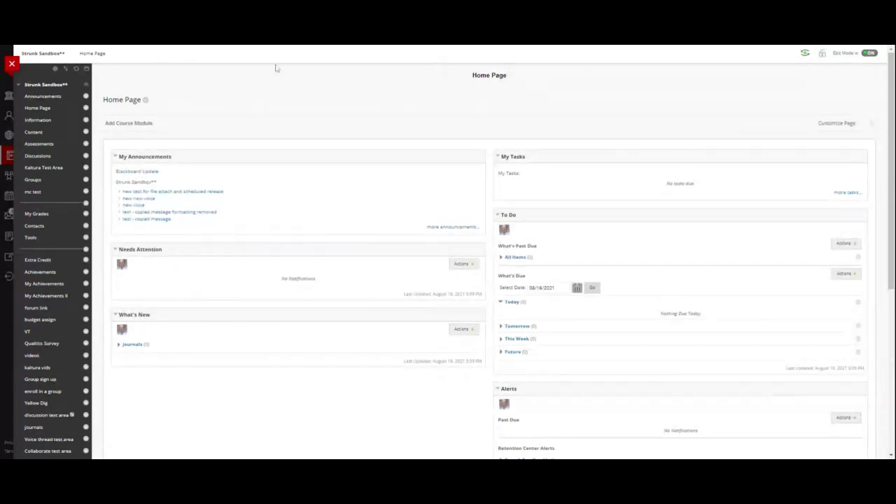
left_click(825, 55)
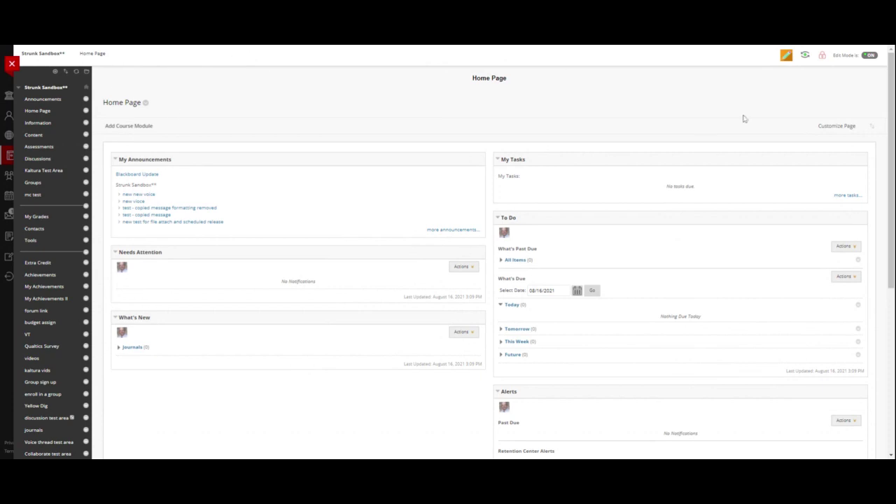
View the offer to try the Ultra Course View, keep the Original Course View and close the sandbox course.
left_click(787, 57)
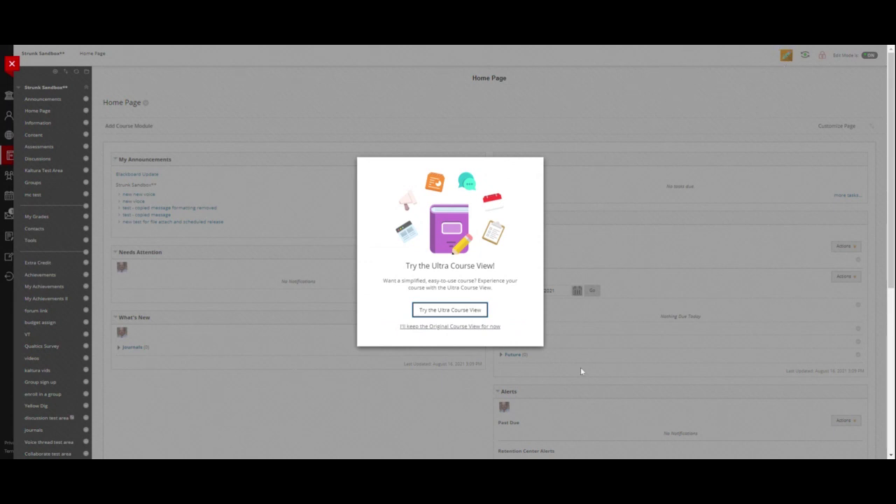
left_click(454, 327)
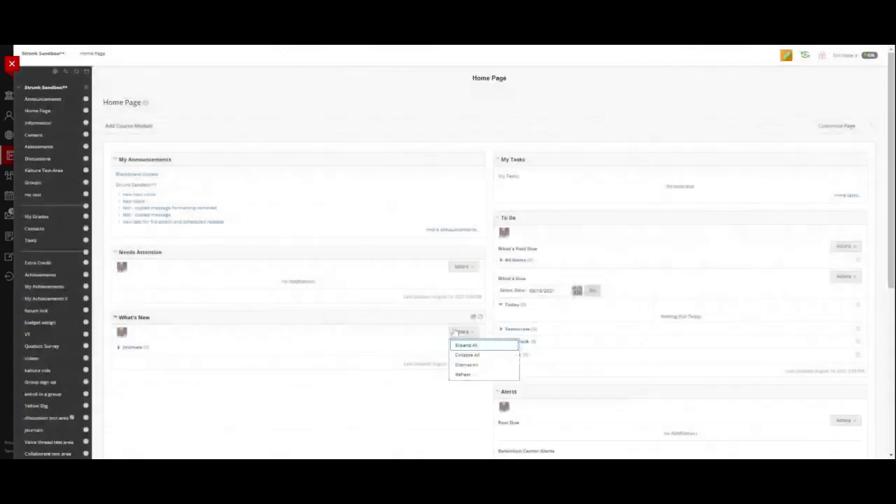
left_click(12, 64)
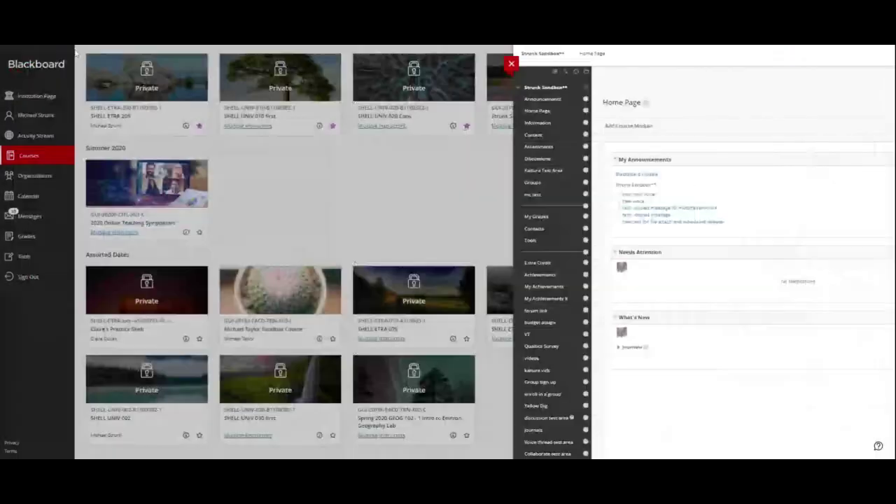